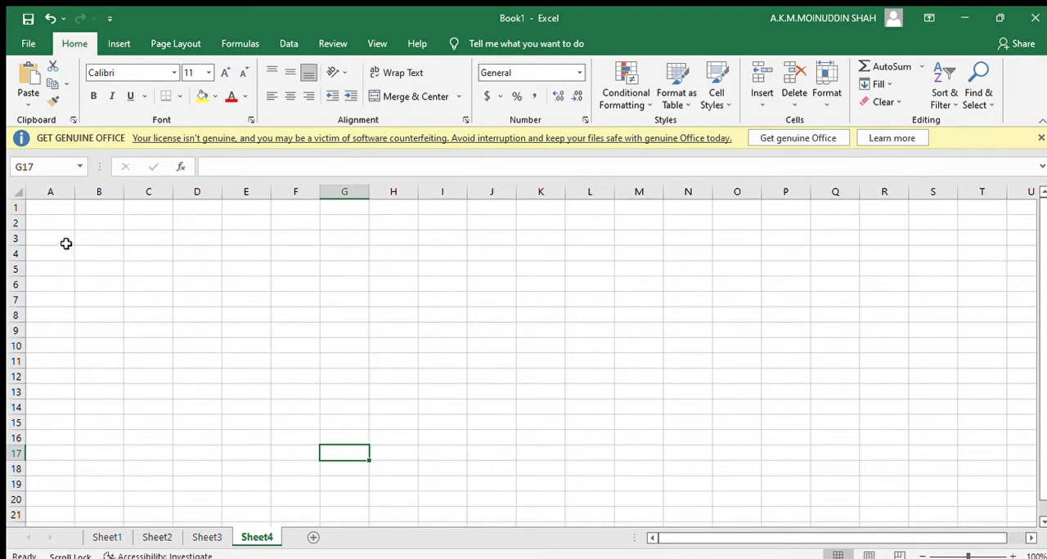
{"action": "left_click_drag", "start_coordinate": [61, 241], "coordinate": [109, 339]}
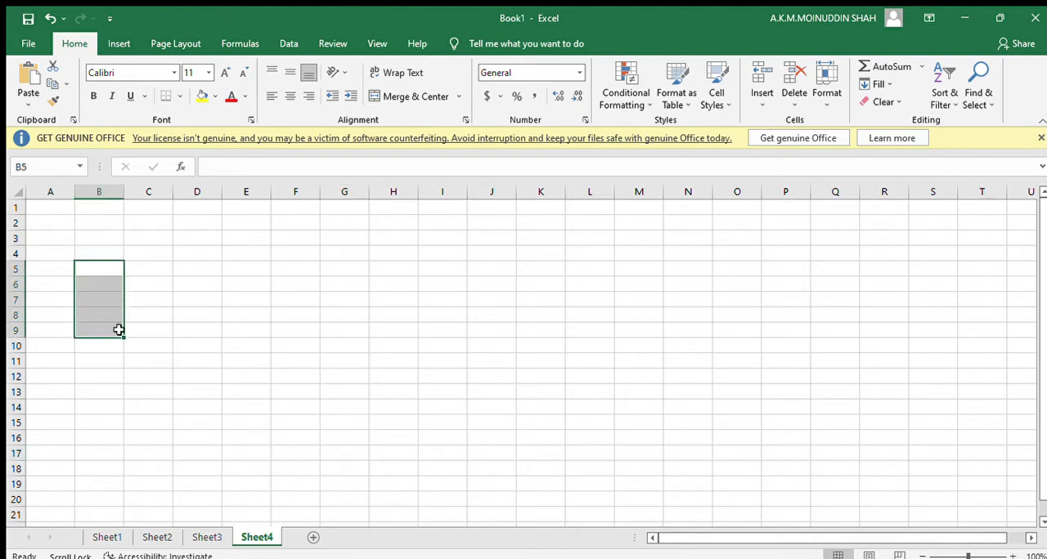
{"action": "left_click_drag", "start_coordinate": [63, 216], "coordinate": [67, 253]}
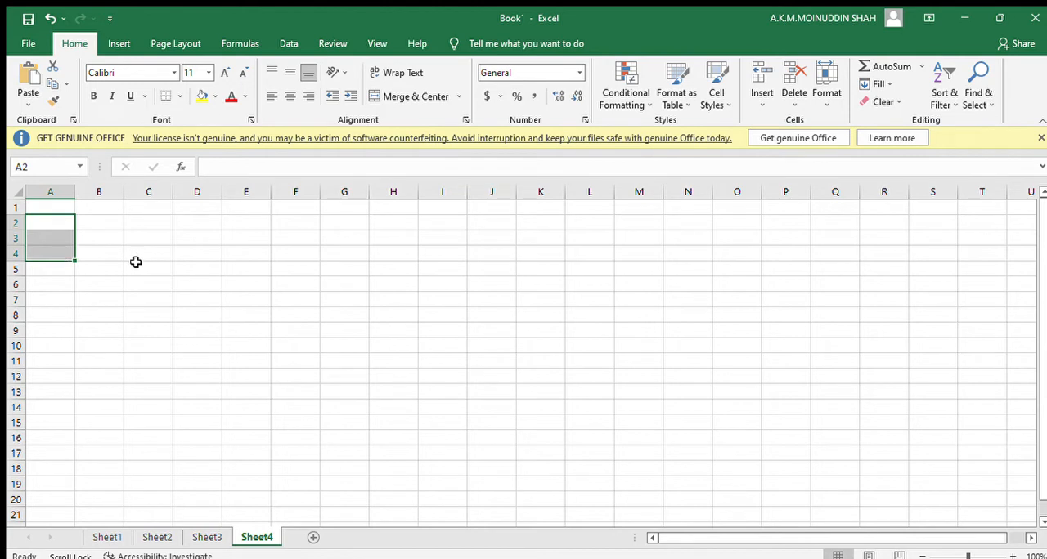
{"action": "left_click", "coordinate": [102, 311]}
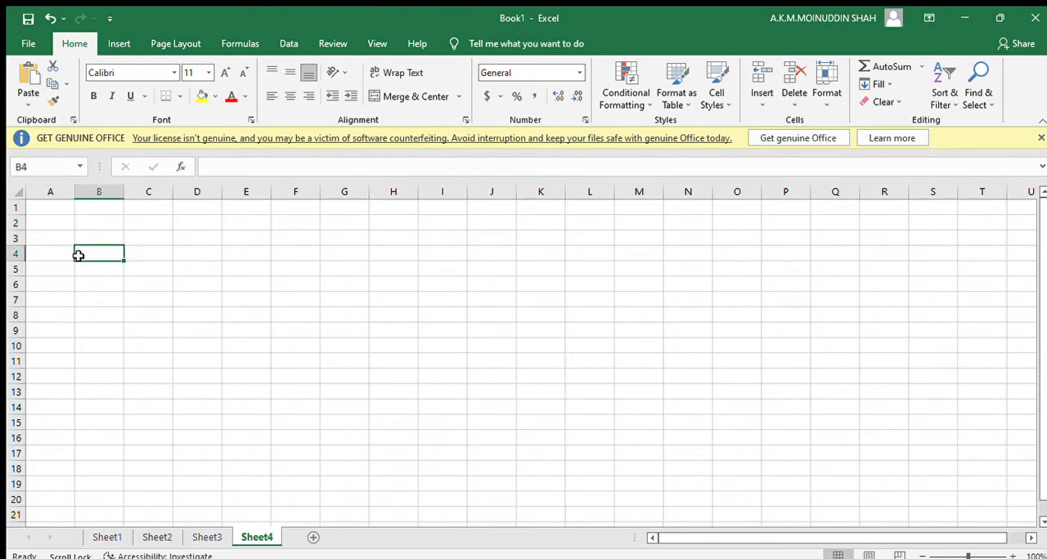
{"action": "left_click_drag", "start_coordinate": [273, 254], "coordinate": [613, 382]}
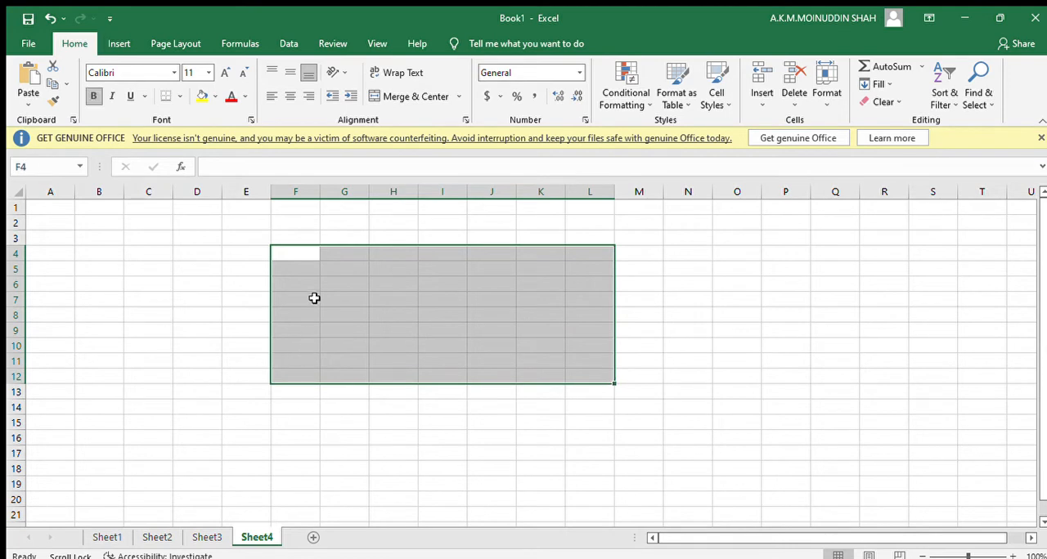
{"action": "left_click_drag", "start_coordinate": [289, 250], "coordinate": [602, 403]}
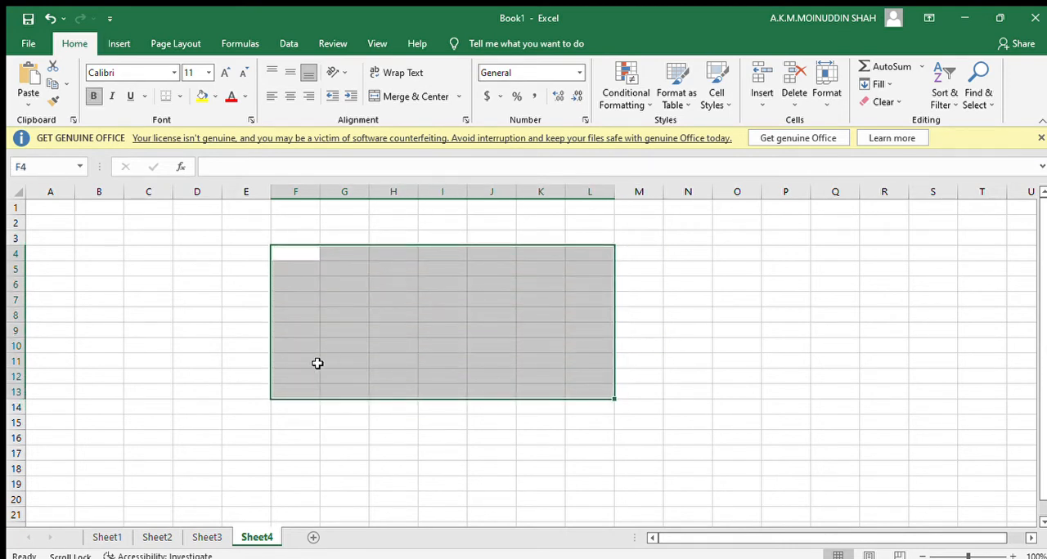
{"action": "left_click", "coordinate": [180, 321]}
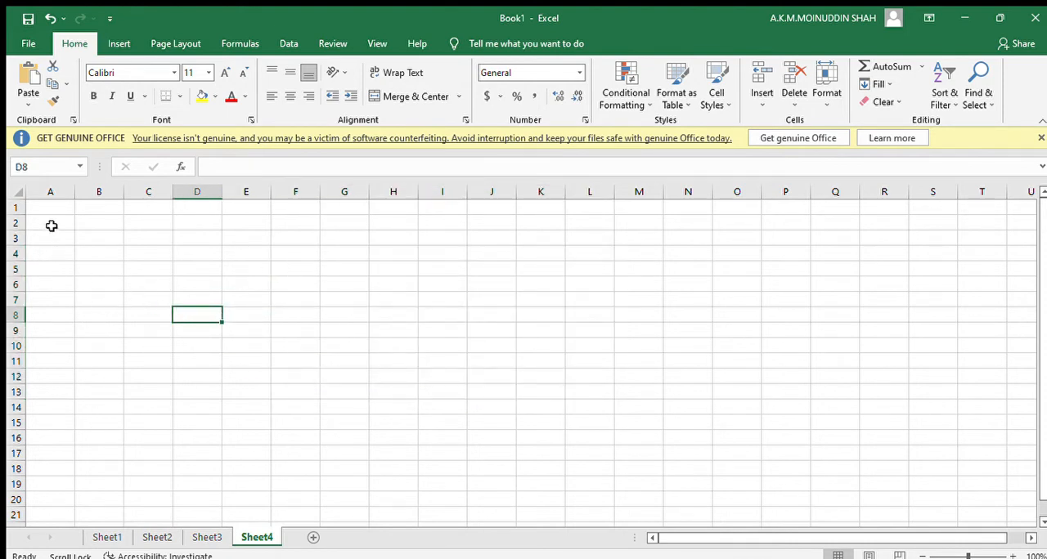
{"action": "left_click_drag", "start_coordinate": [51, 223], "coordinate": [129, 426]}
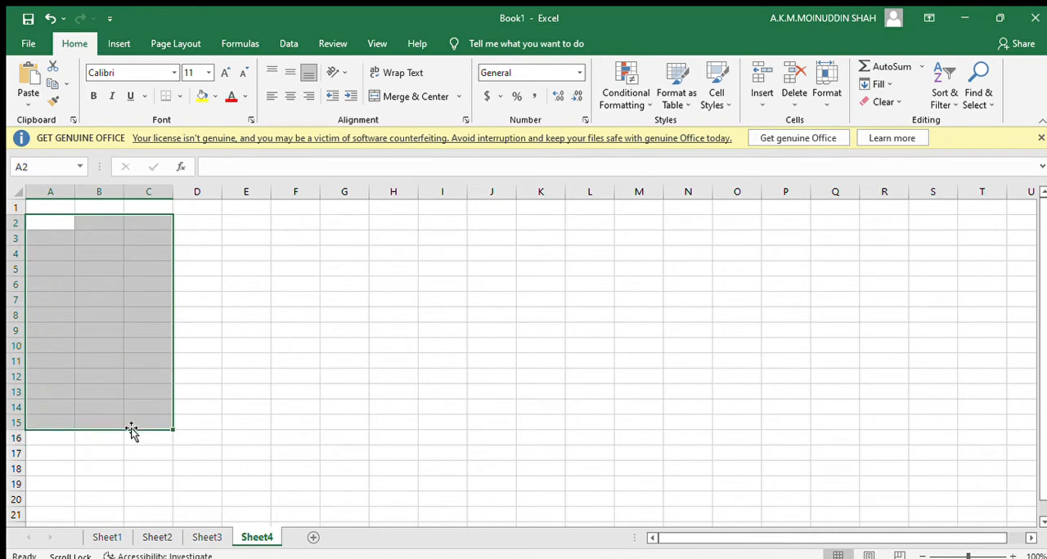
{"action": "left_click", "coordinate": [326, 412]}
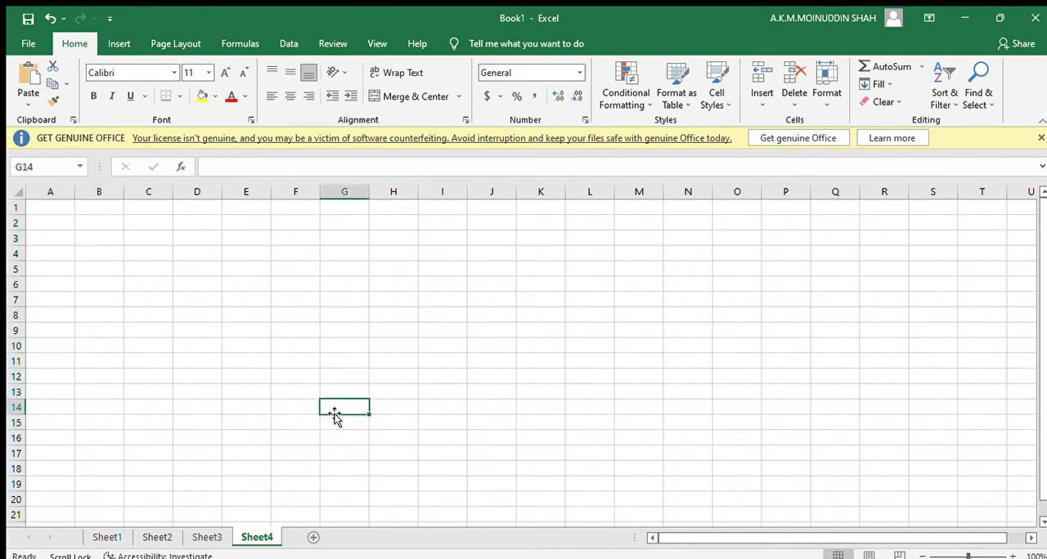
Enter the heading Pen in A3 with the values 1500, 900 and 200 below it in A4 to A6.
{"action": "left_click", "coordinate": [63, 238]}
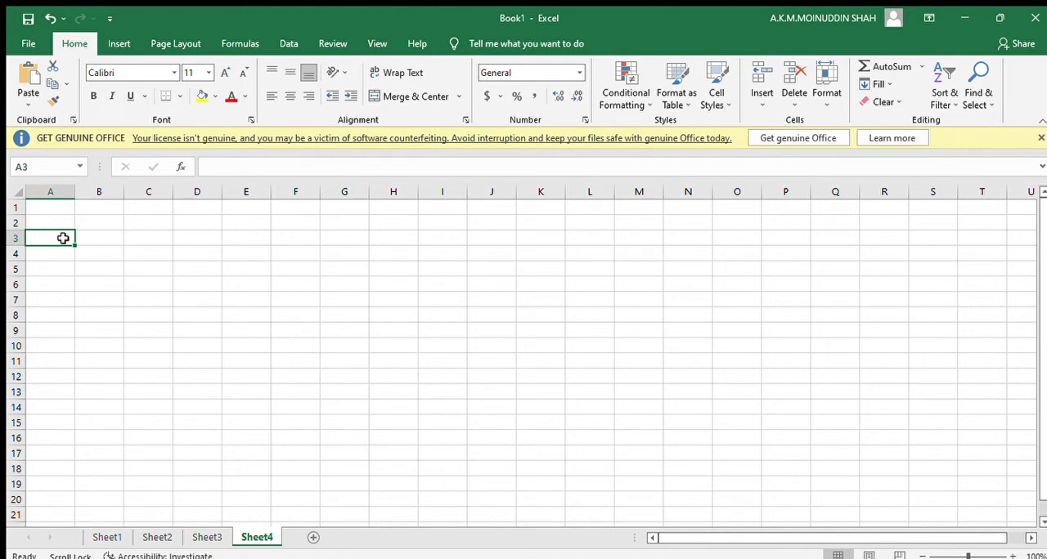
{"action": "type", "text": "Pen"}
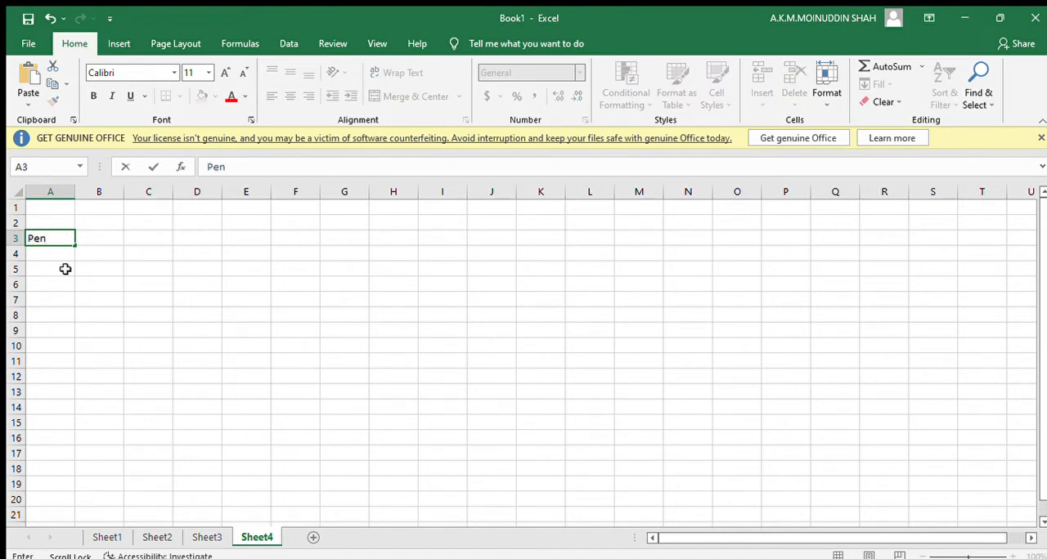
{"action": "left_click", "coordinate": [56, 256]}
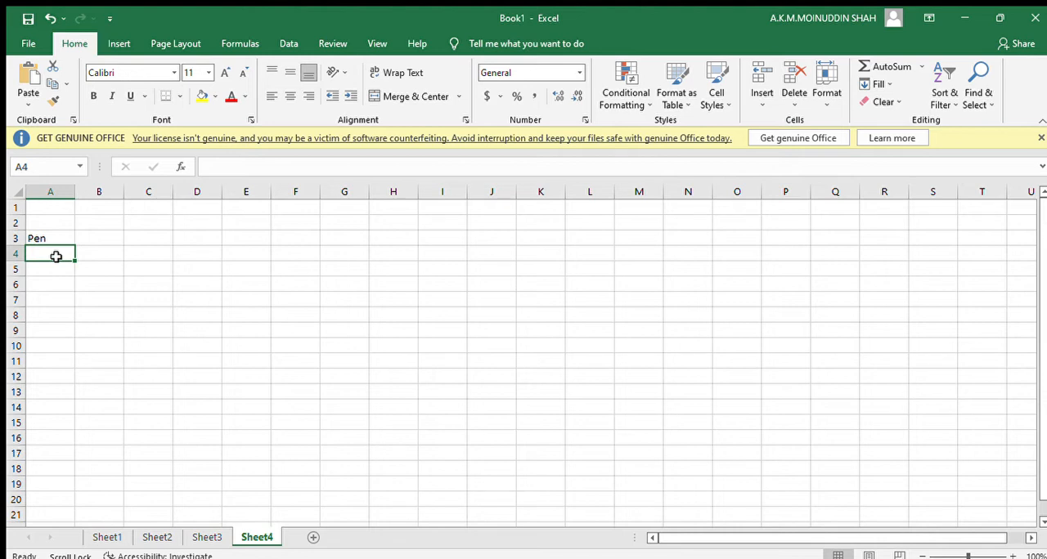
{"action": "type", "text": "1500"}
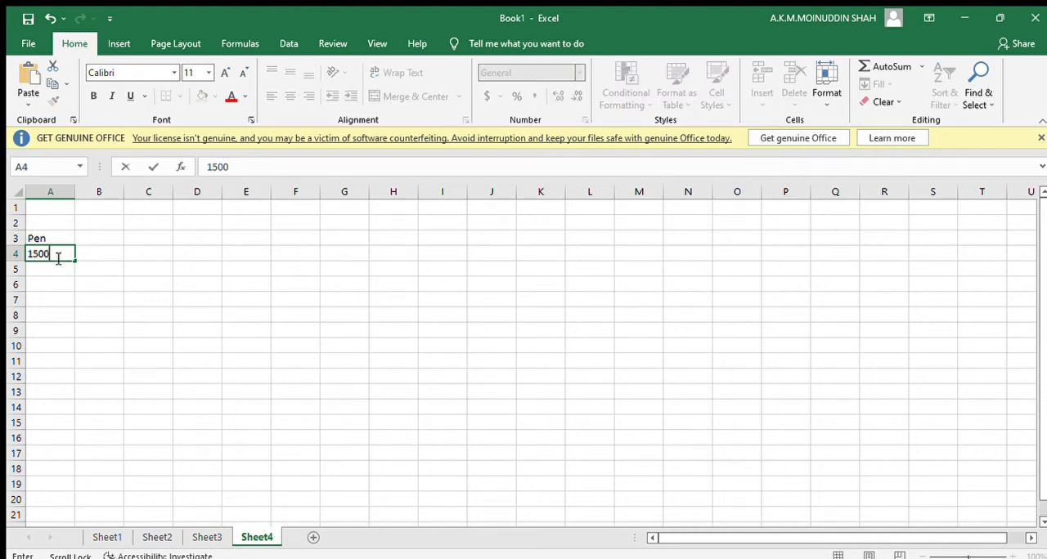
{"action": "scroll", "coordinate": [58, 259], "scroll_direction": "down", "scroll_amount": 1}
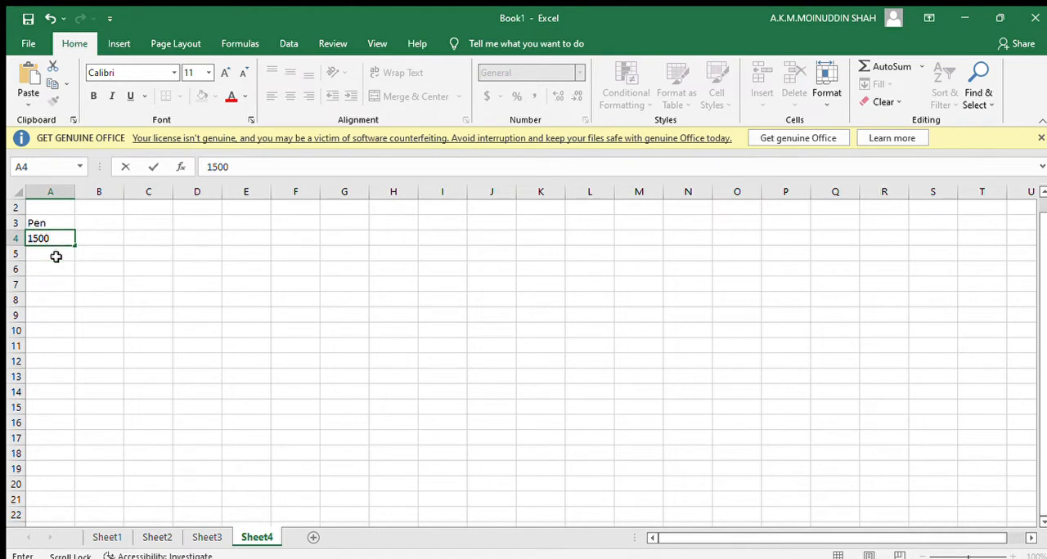
{"action": "key", "text": "Return"}
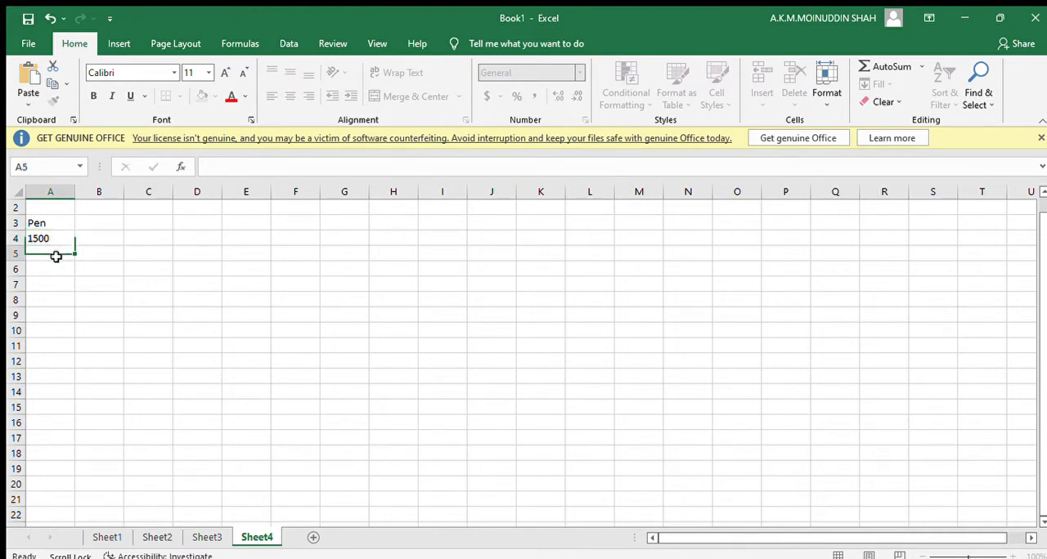
{"action": "type", "text": "900"}
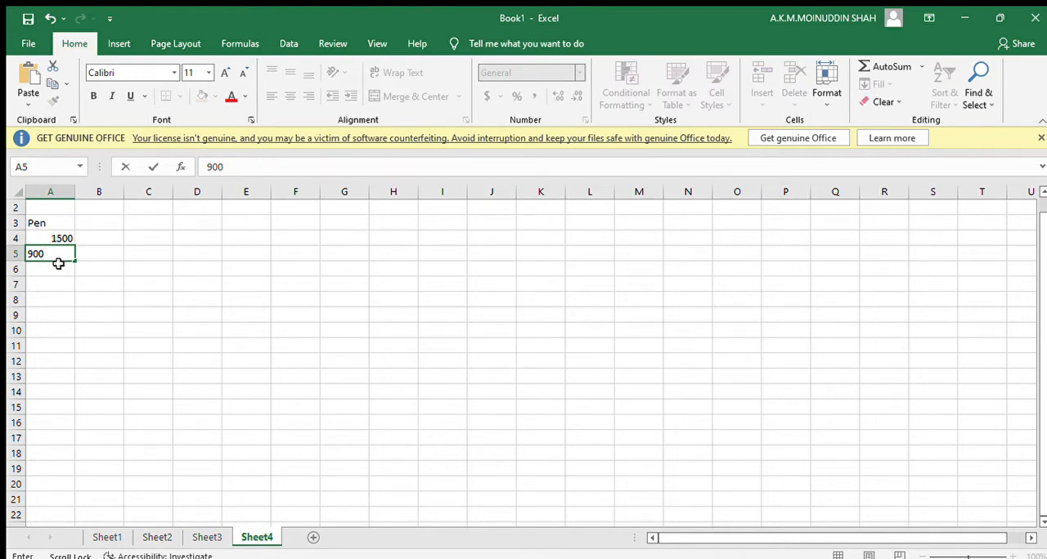
{"action": "key", "text": "Return"}
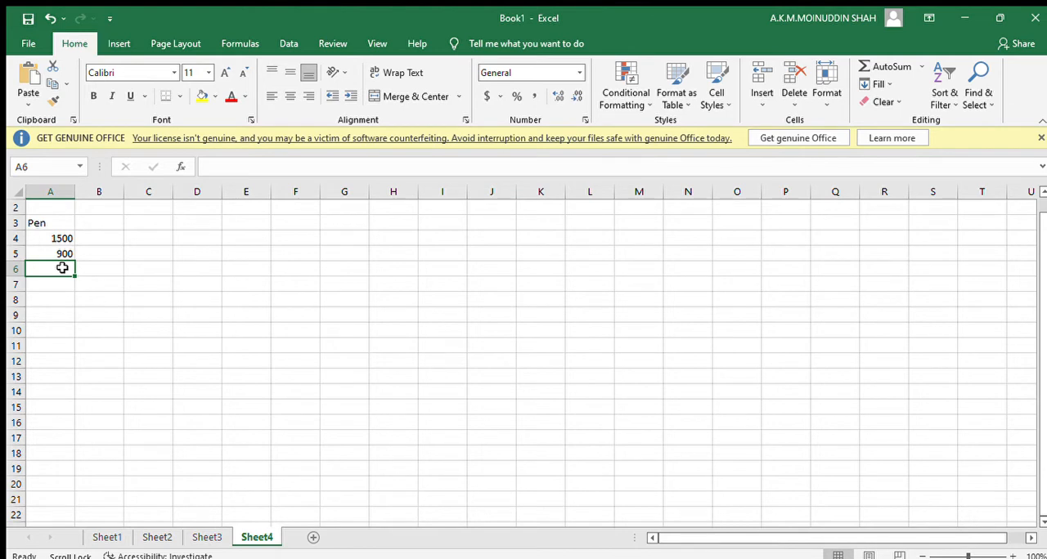
{"action": "type", "text": "200"}
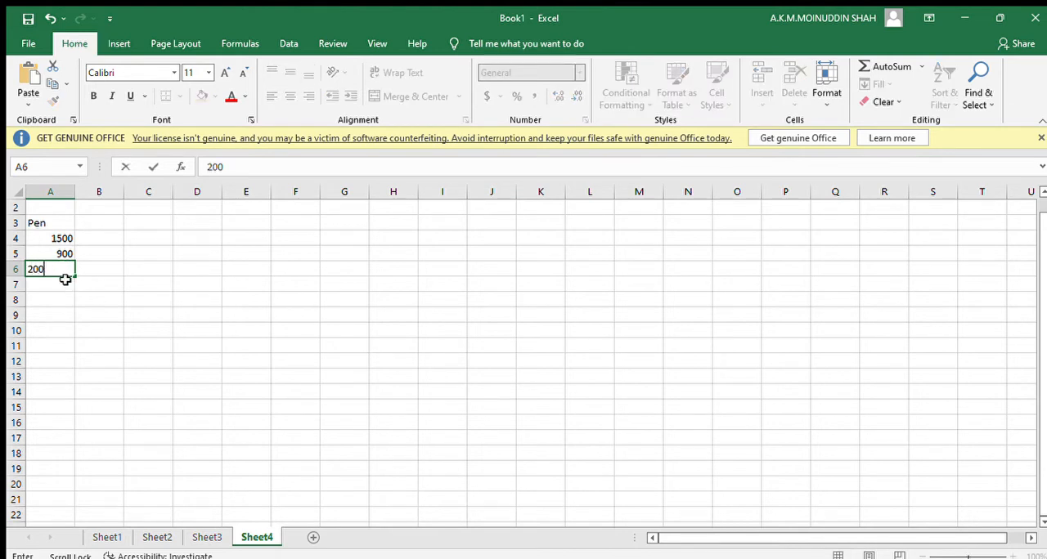
{"action": "key", "text": "Return"}
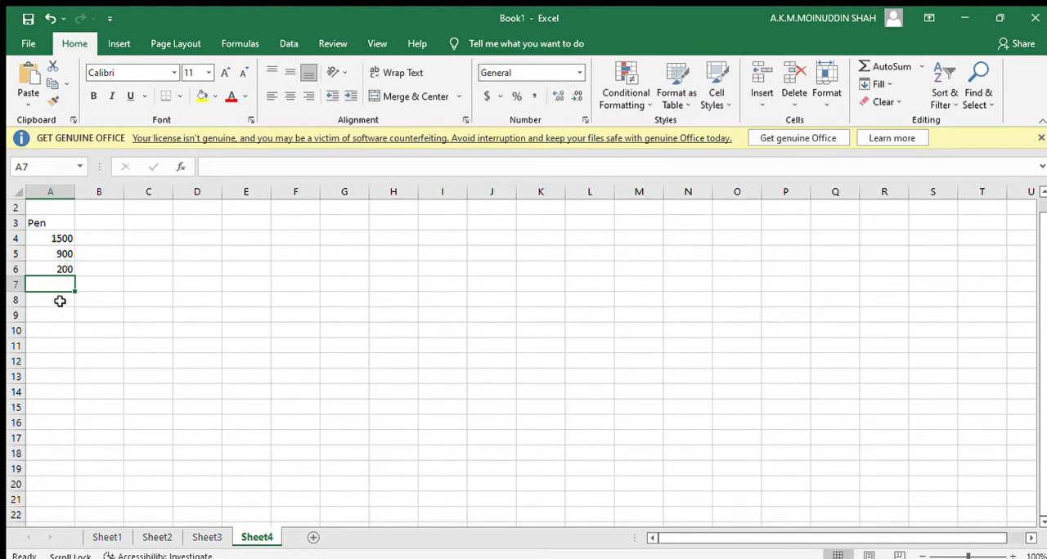
Enter the heading Pencil in A8 with the values 1000, 1000 and 400 below it in A9 to A11.
{"action": "left_click", "coordinate": [61, 301]}
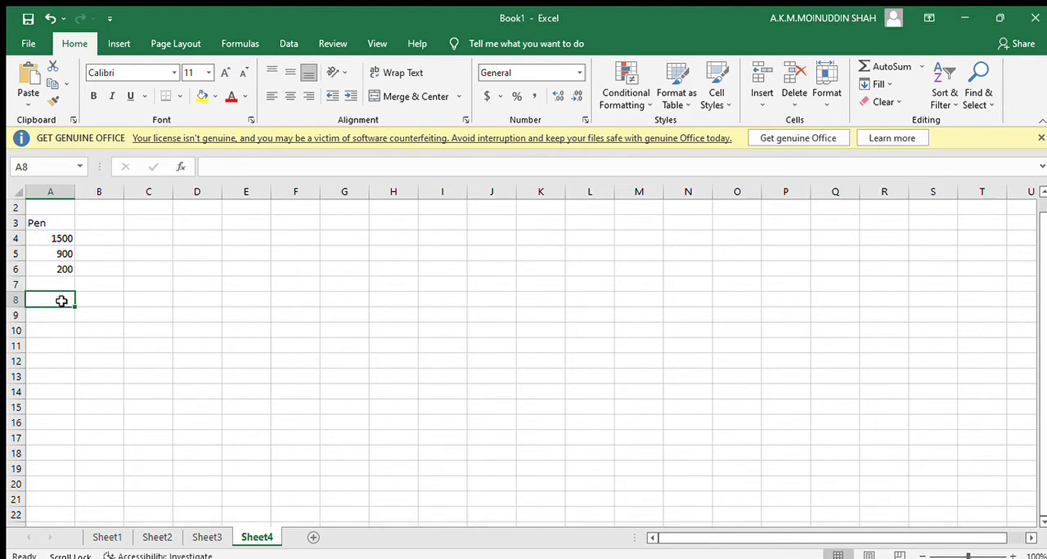
{"action": "type", "text": "Pencil"}
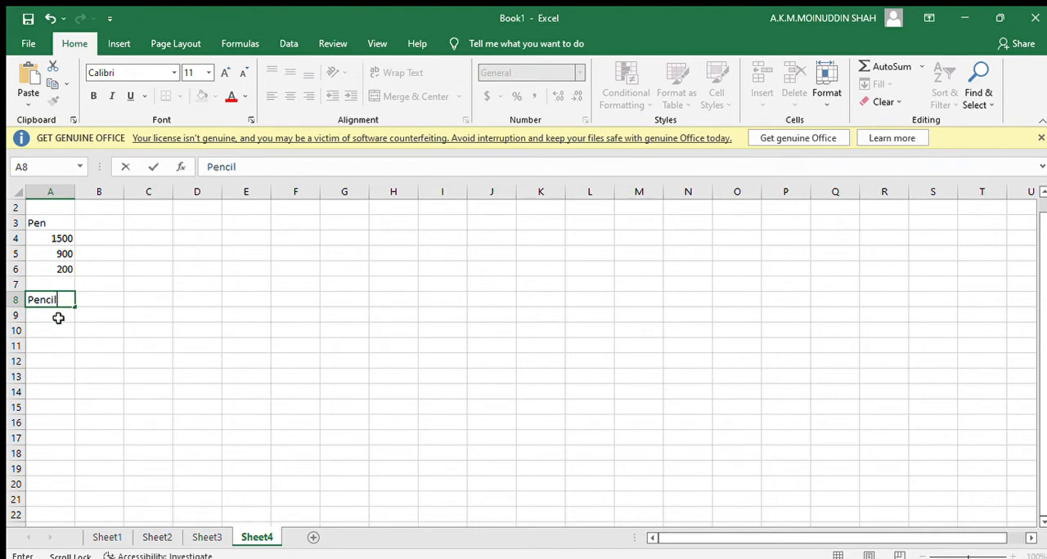
{"action": "left_click", "coordinate": [59, 318]}
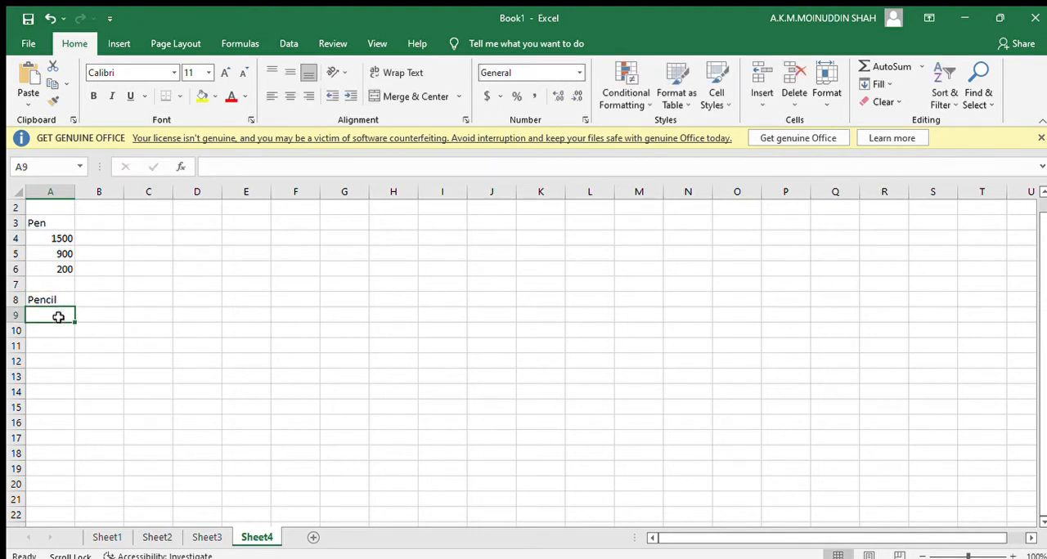
{"action": "type", "text": "1000"}
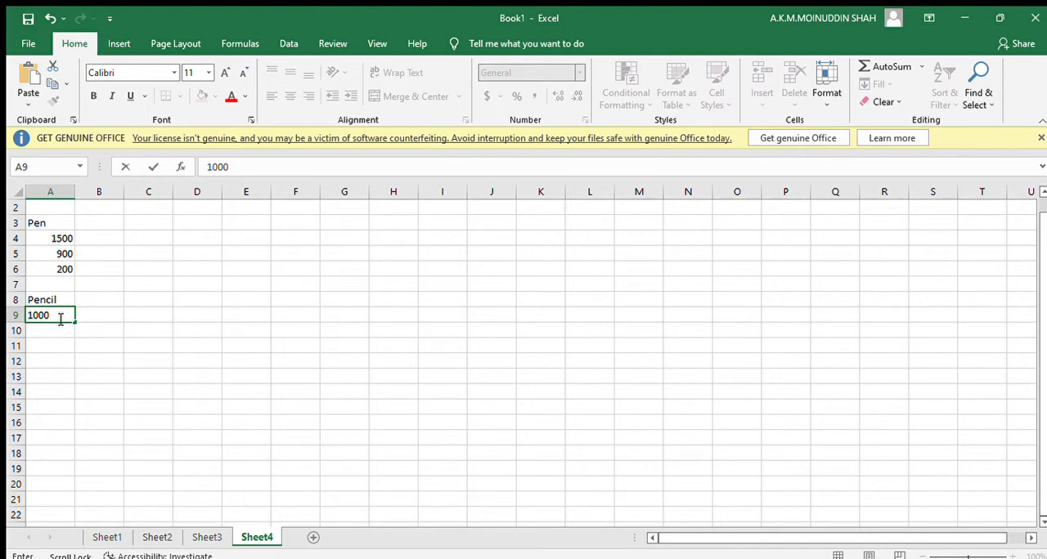
{"action": "left_click", "coordinate": [61, 328]}
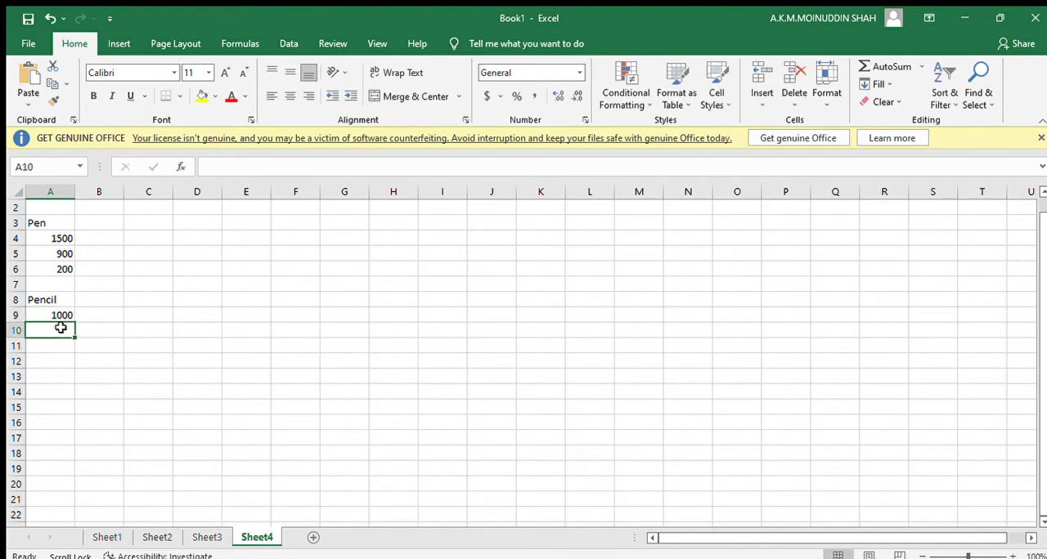
{"action": "type", "text": "1000"}
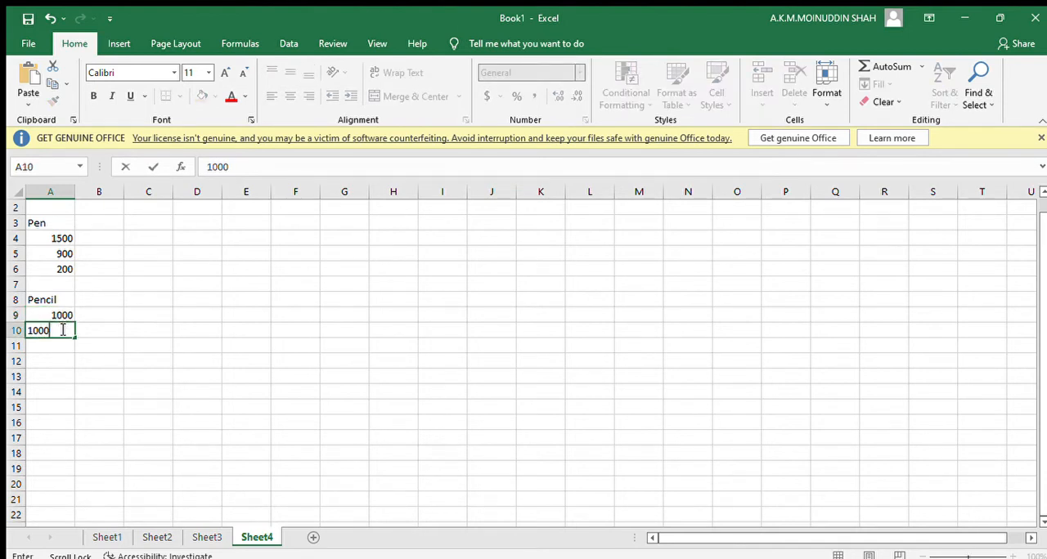
{"action": "left_click", "coordinate": [60, 346]}
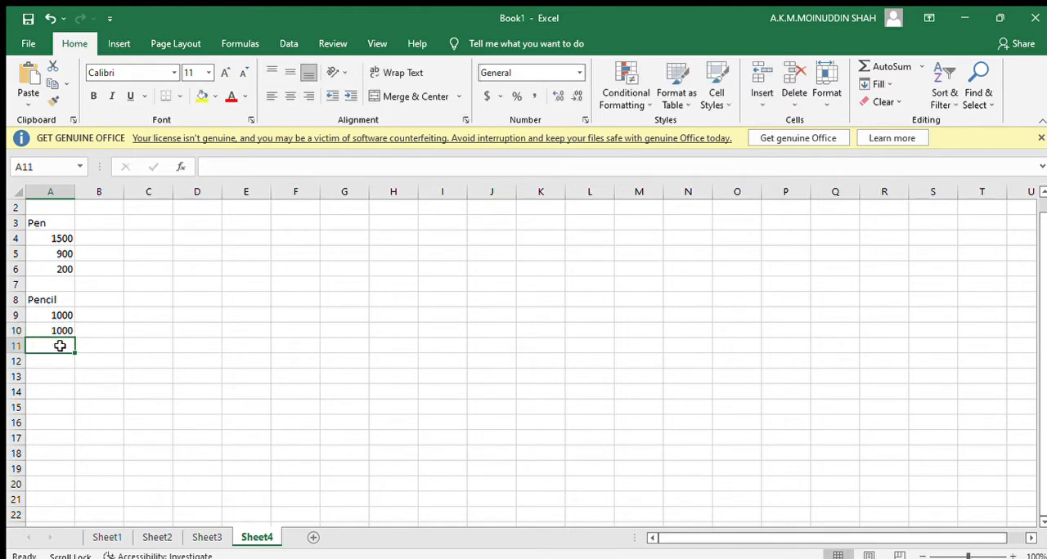
{"action": "type", "text": "400"}
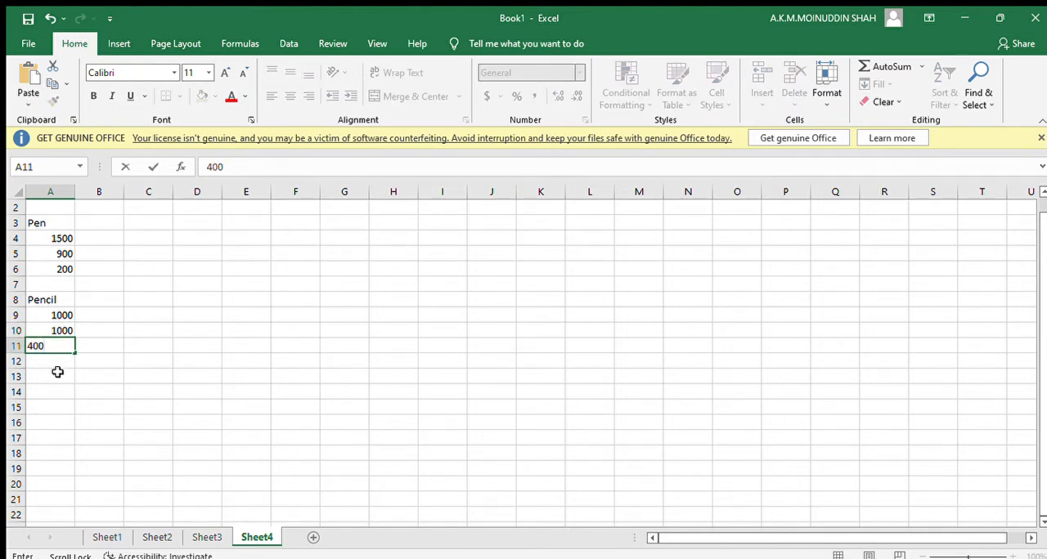
Enter the heading Paper in A13 with the values 5000, 4500 and 200 below it in A14 to A16.
{"action": "left_click", "coordinate": [58, 377]}
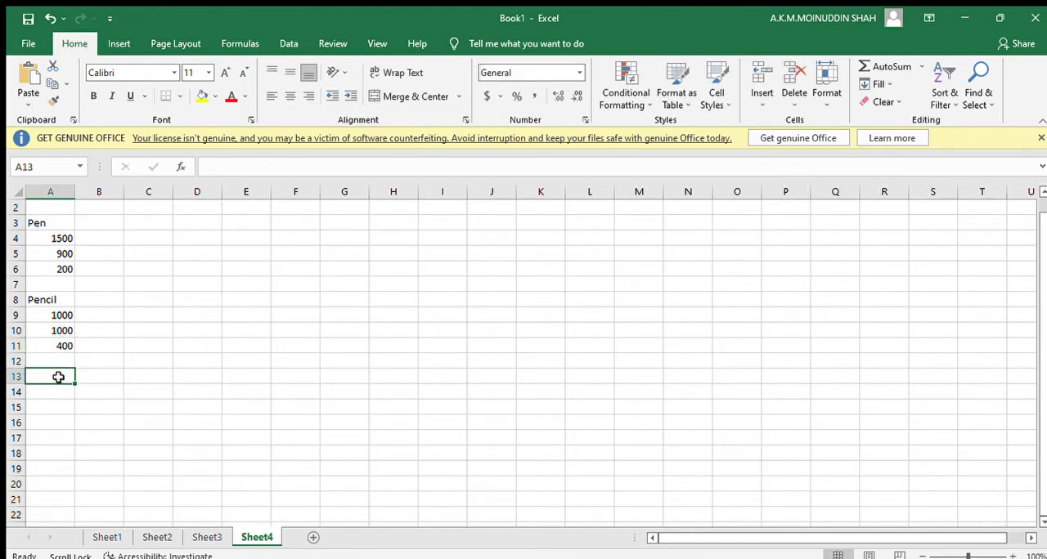
{"action": "type", "text": "Pq"}
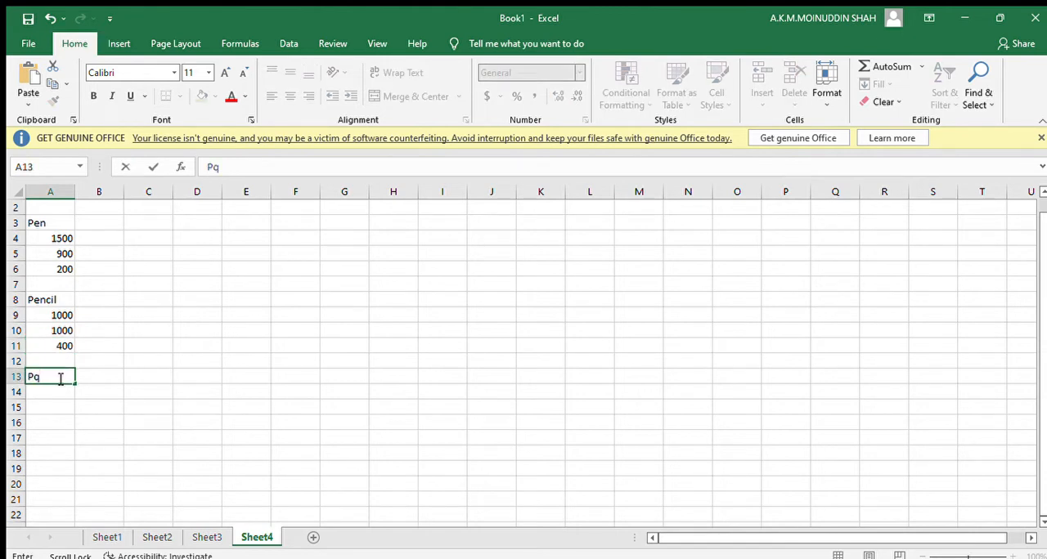
{"action": "key", "text": "BackSpace"}
{"action": "type", "text": "aper"}
{"action": "left_click", "coordinate": [59, 391]}
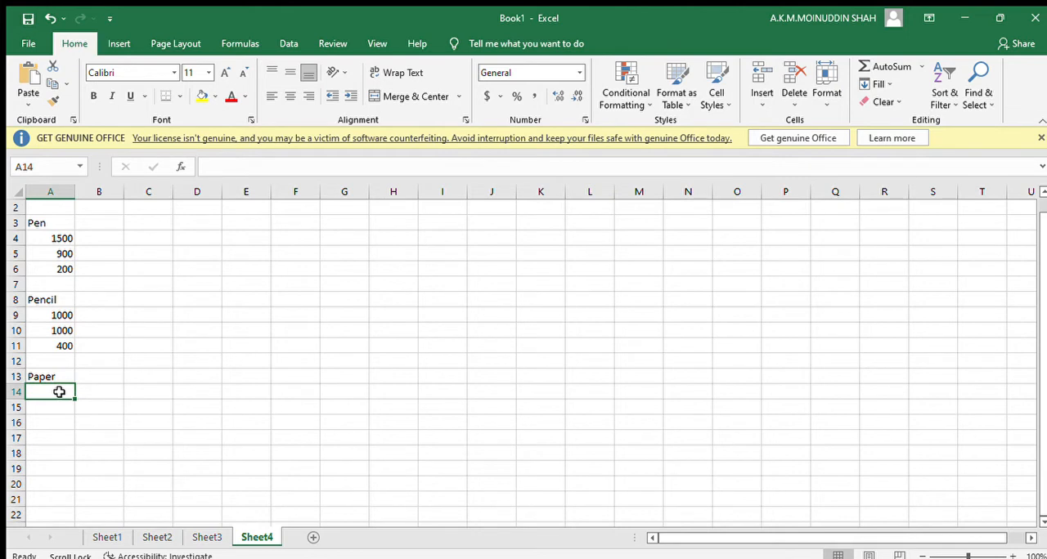
{"action": "type", "text": "5000"}
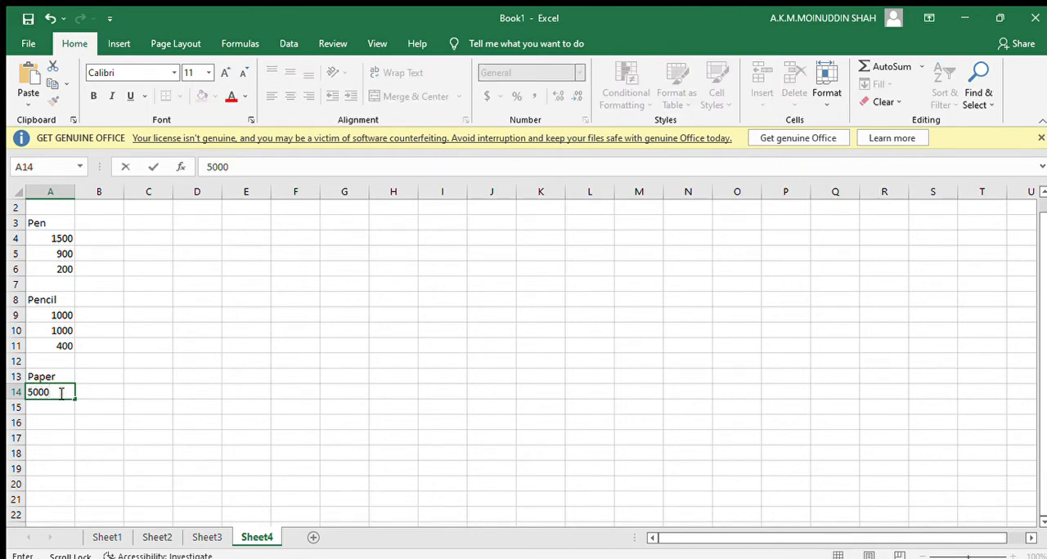
{"action": "left_click", "coordinate": [60, 405]}
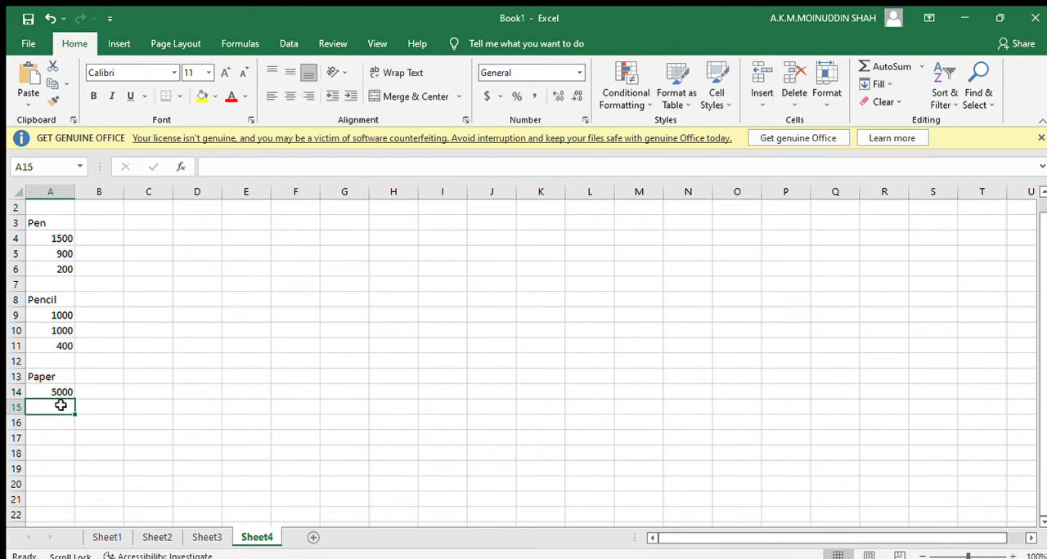
{"action": "type", "text": "4500"}
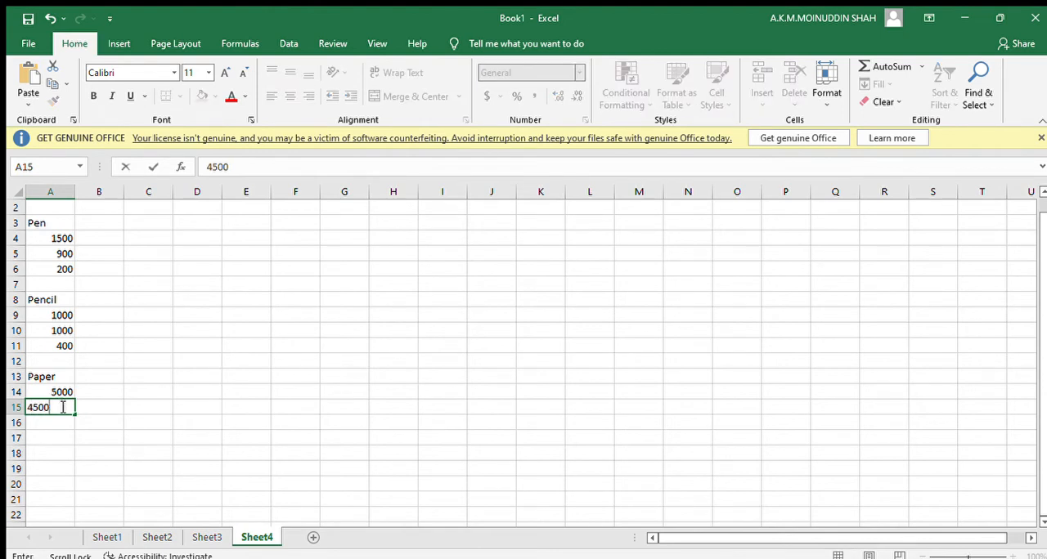
{"action": "left_click", "coordinate": [63, 423]}
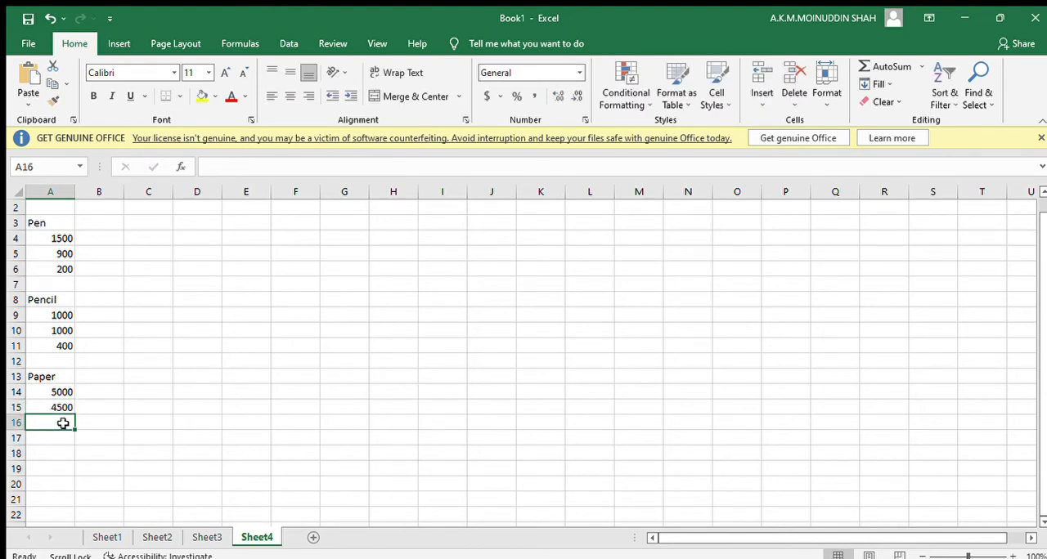
{"action": "type", "text": "2000"}
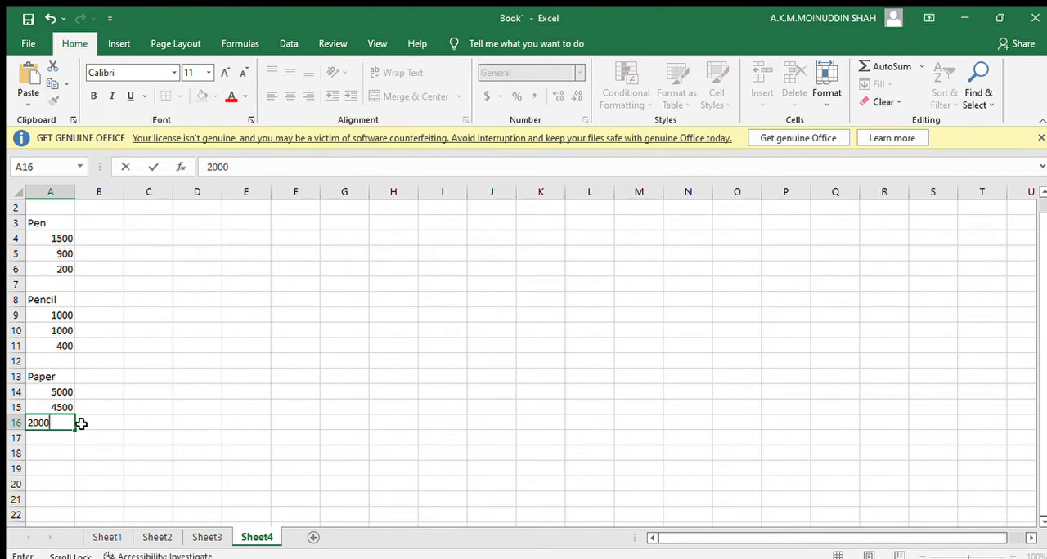
{"action": "key", "text": "BackSpace"}
{"action": "left_click", "coordinate": [86, 424]}
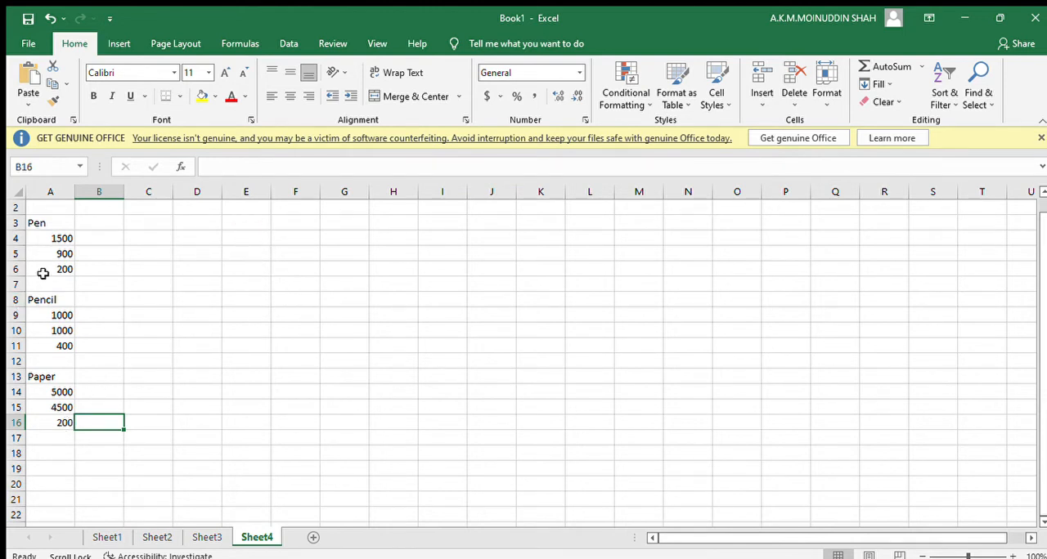
{"action": "left_click_drag", "start_coordinate": [49, 237], "coordinate": [51, 411]}
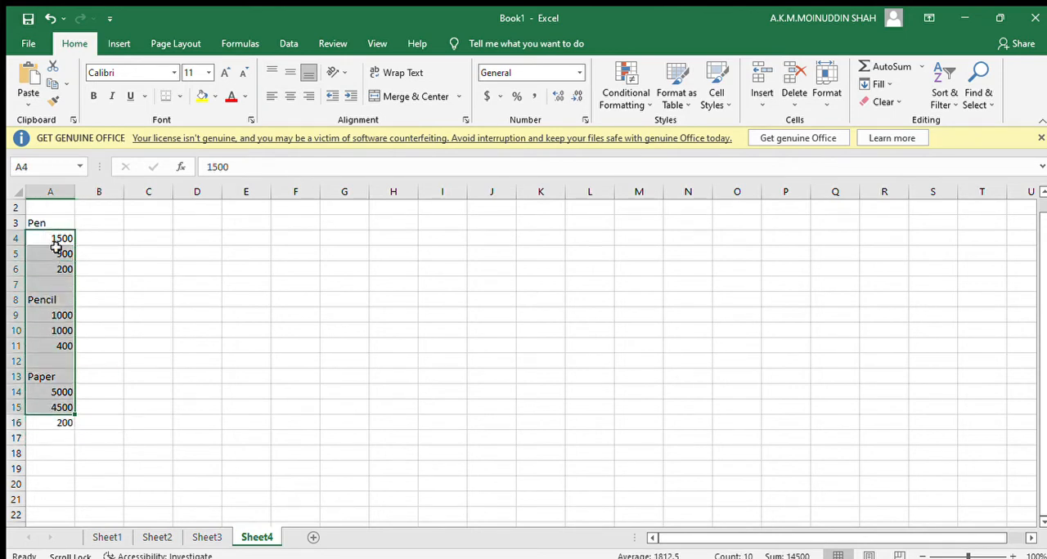
{"action": "left_click", "coordinate": [49, 193]}
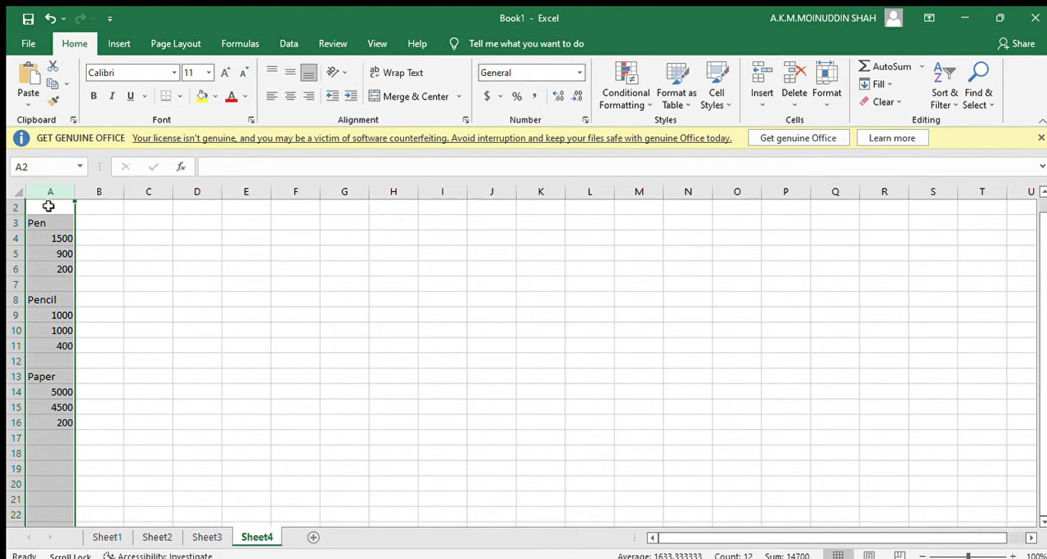
{"action": "left_click", "coordinate": [54, 242]}
{"action": "left_click", "coordinate": [55, 254]}
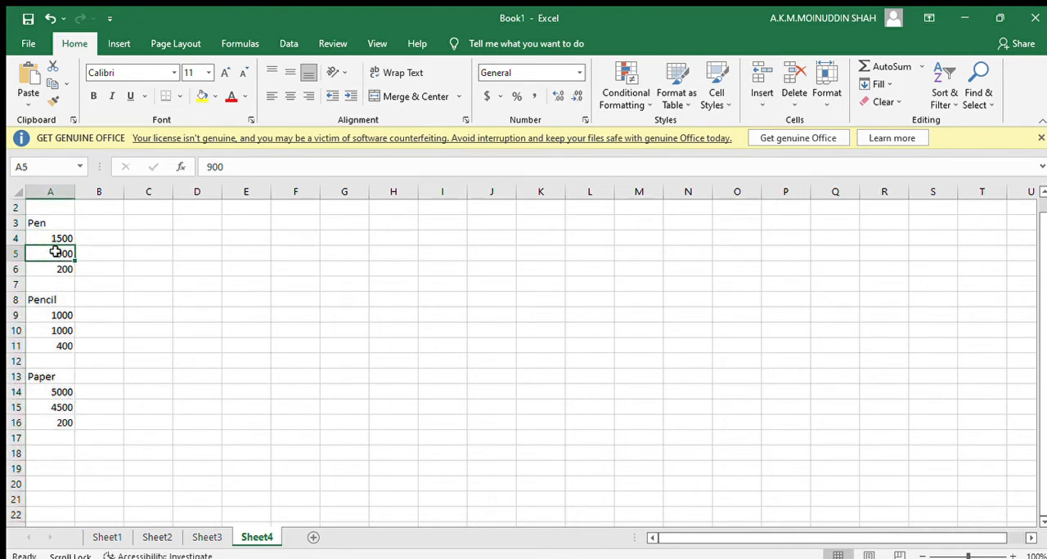
{"action": "left_click", "coordinate": [55, 270]}
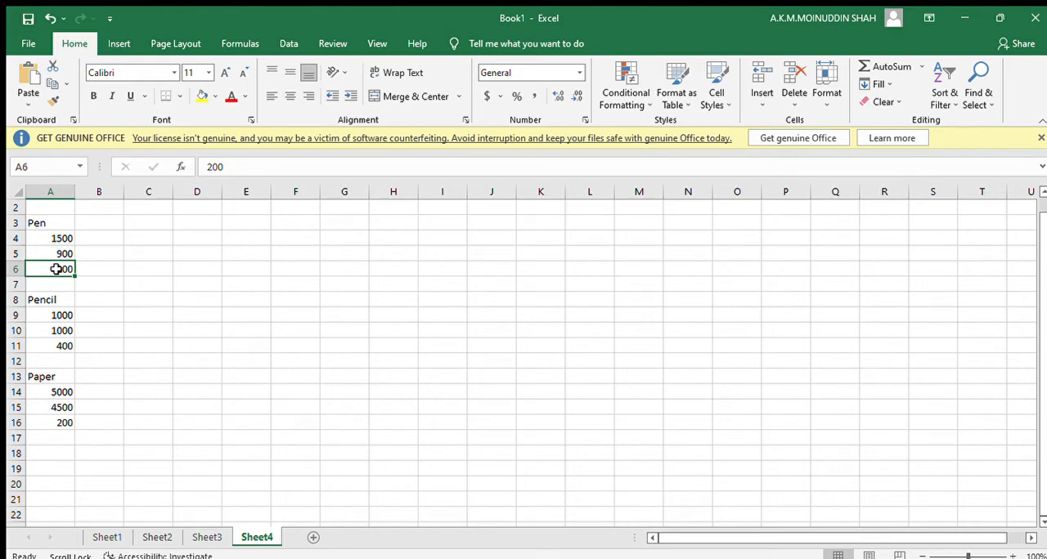
{"action": "left_click", "coordinate": [58, 331]}
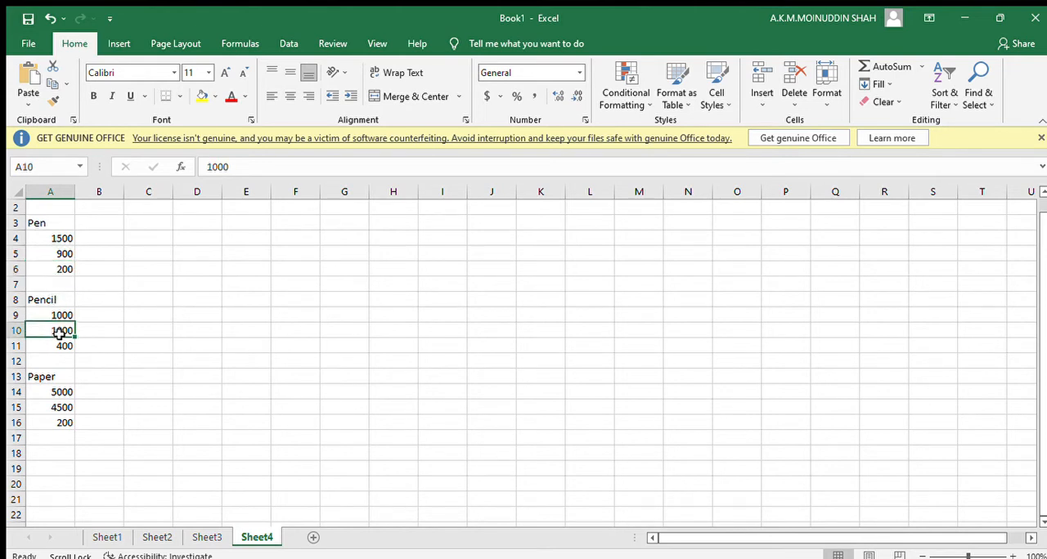
{"action": "left_click", "coordinate": [66, 419]}
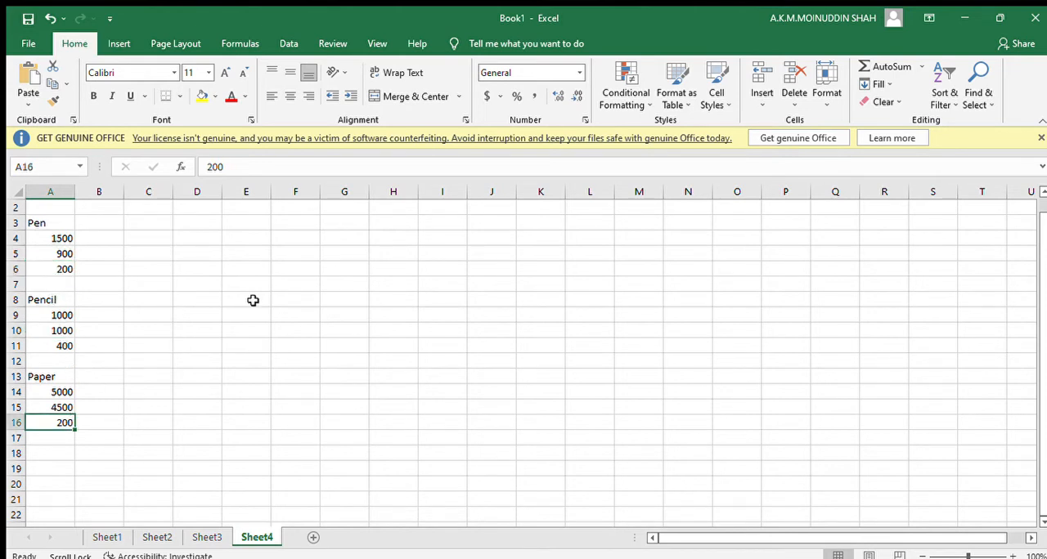
{"action": "left_click_drag", "start_coordinate": [201, 225], "coordinate": [409, 369]}
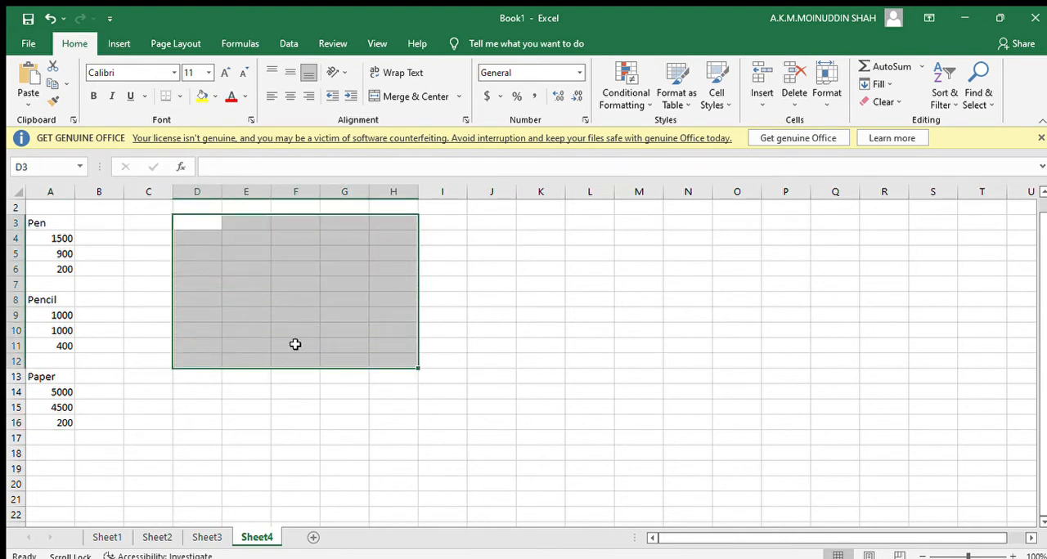
{"action": "left_click", "coordinate": [51, 193]}
{"action": "left_click", "coordinate": [341, 262]}
{"action": "left_click_drag", "start_coordinate": [341, 262], "coordinate": [481, 338]}
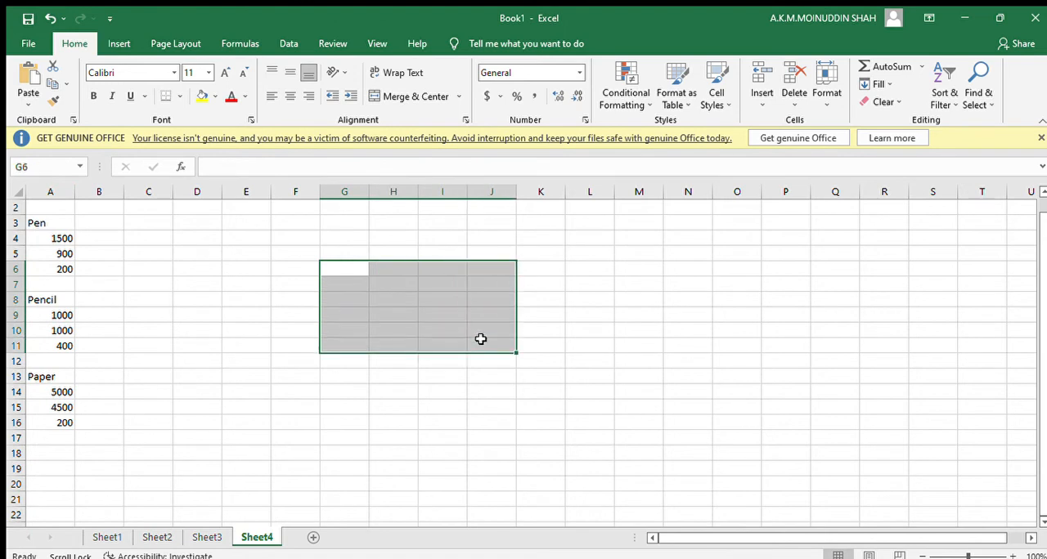
{"action": "left_click", "coordinate": [93, 274]}
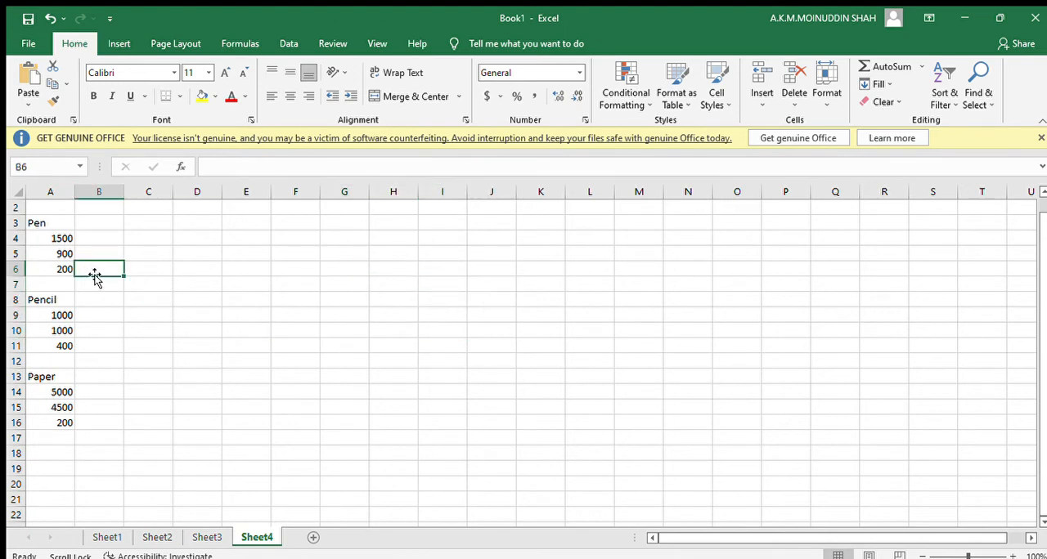
{"action": "left_click", "coordinate": [278, 238]}
{"action": "left_click", "coordinate": [326, 257]}
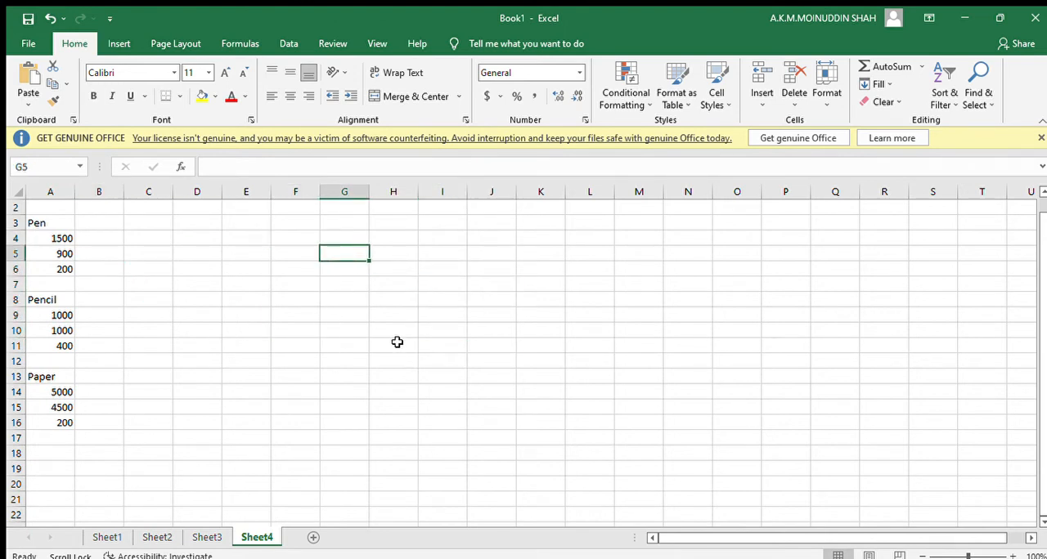
Enter the column headings Prodcut, Stock, Sold and Profit in cells E3 to H3.
{"action": "left_click", "coordinate": [244, 236]}
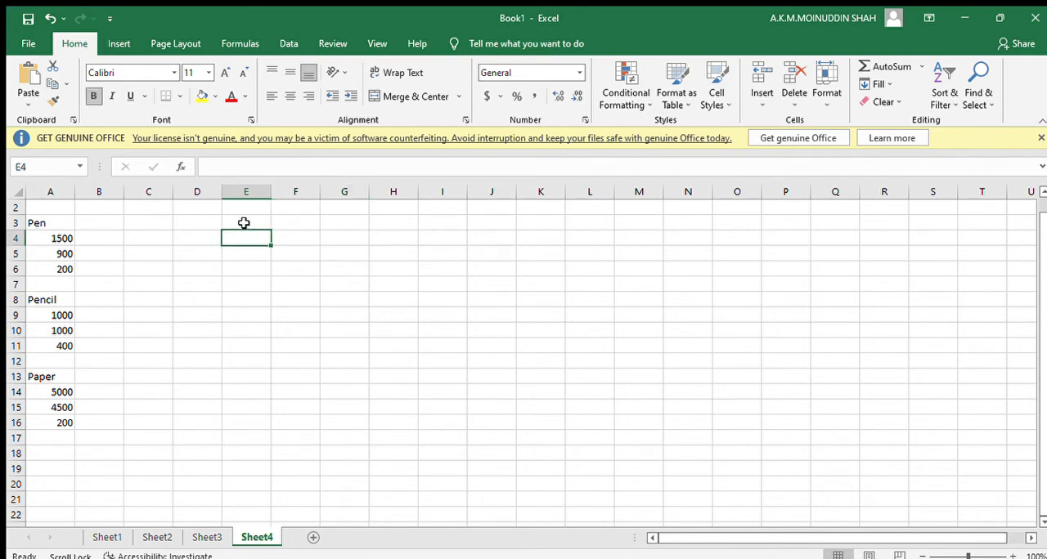
{"action": "left_click", "coordinate": [244, 222]}
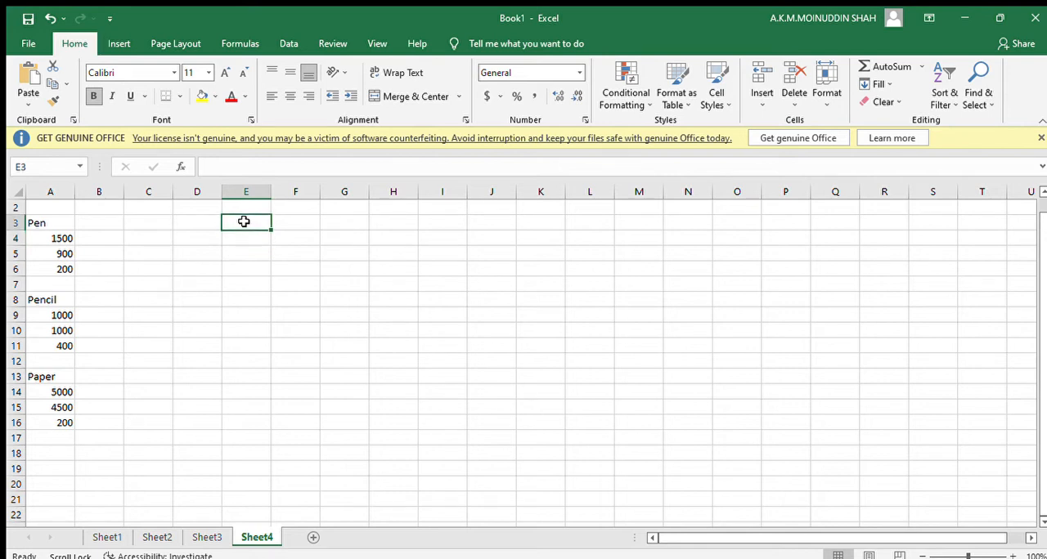
{"action": "type", "text": "Pro"}
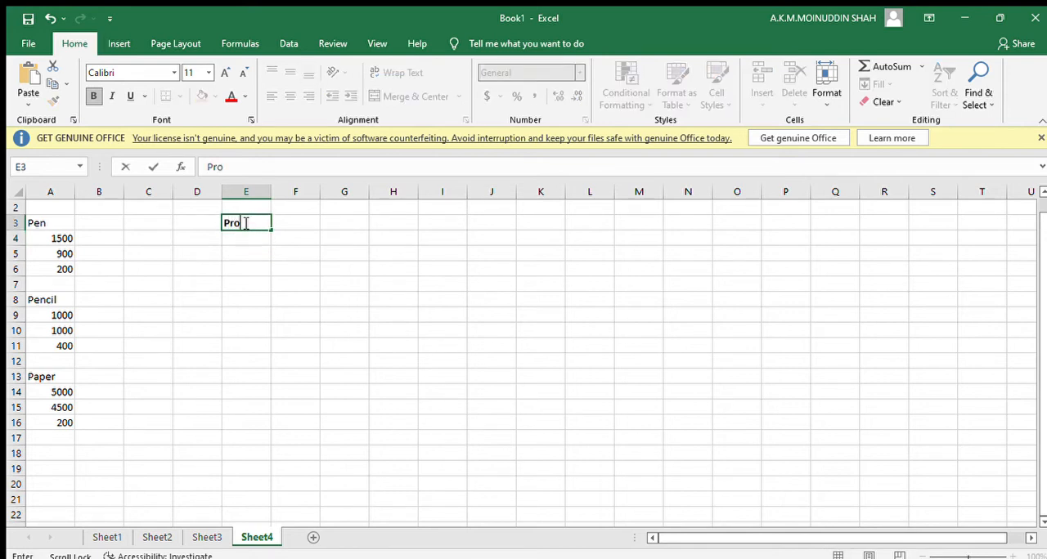
{"action": "type", "text": "dcut"}
{"action": "key", "text": "Tab"}
{"action": "type", "text": "S"}
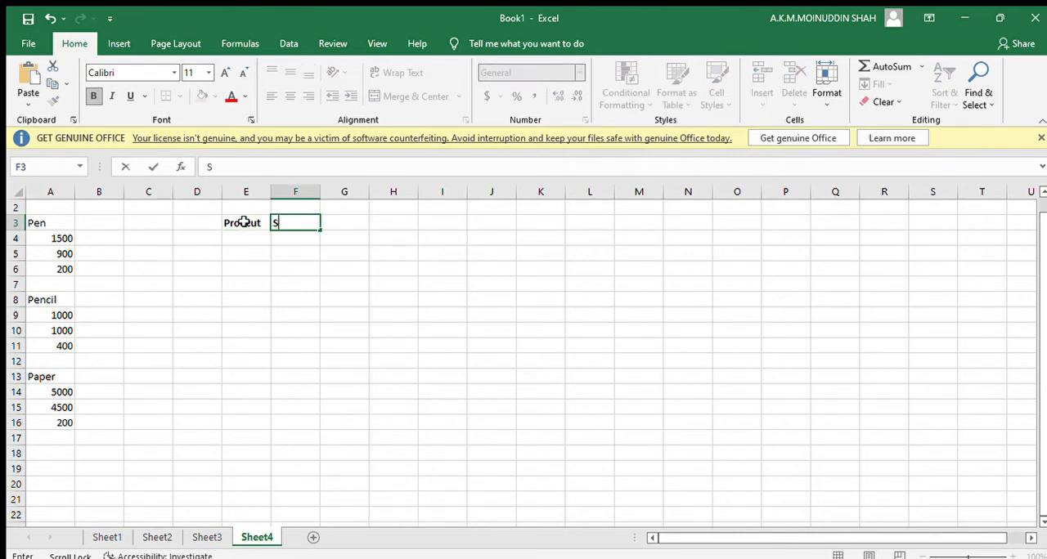
{"action": "type", "text": "tock"}
{"action": "key", "text": "Tab"}
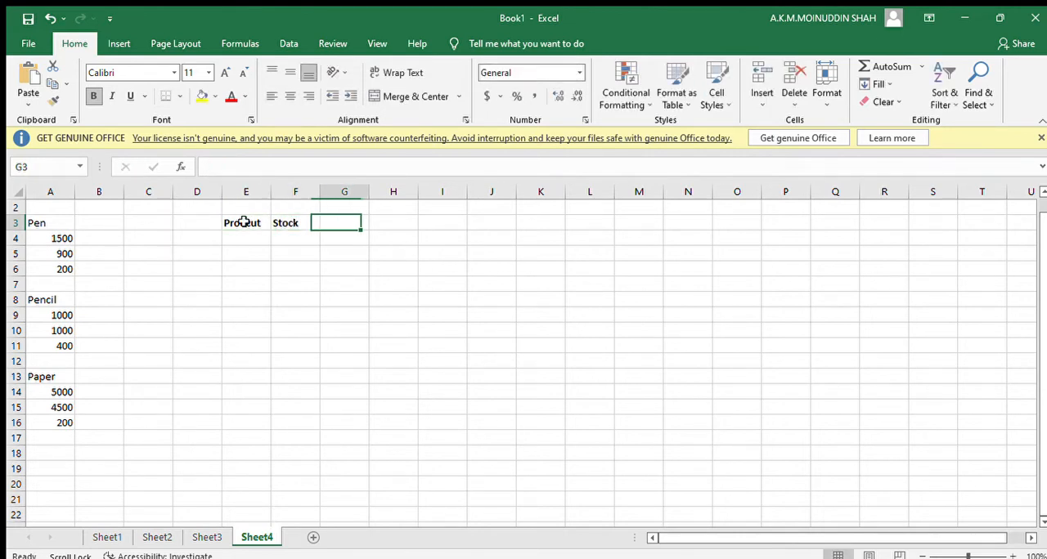
{"action": "type", "text": "So"}
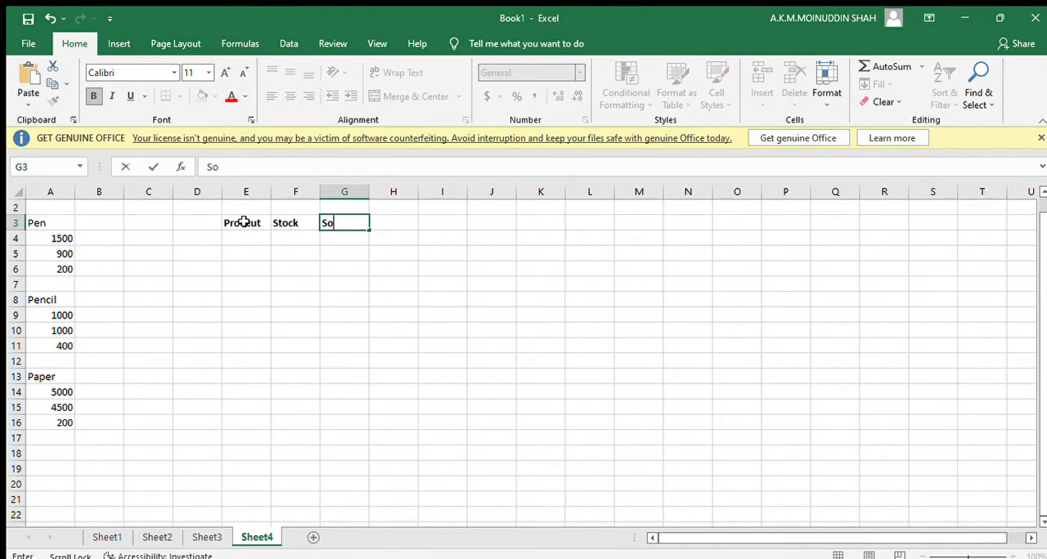
{"action": "type", "text": "ld"}
{"action": "key", "text": "Tab"}
{"action": "type", "text": "P"}
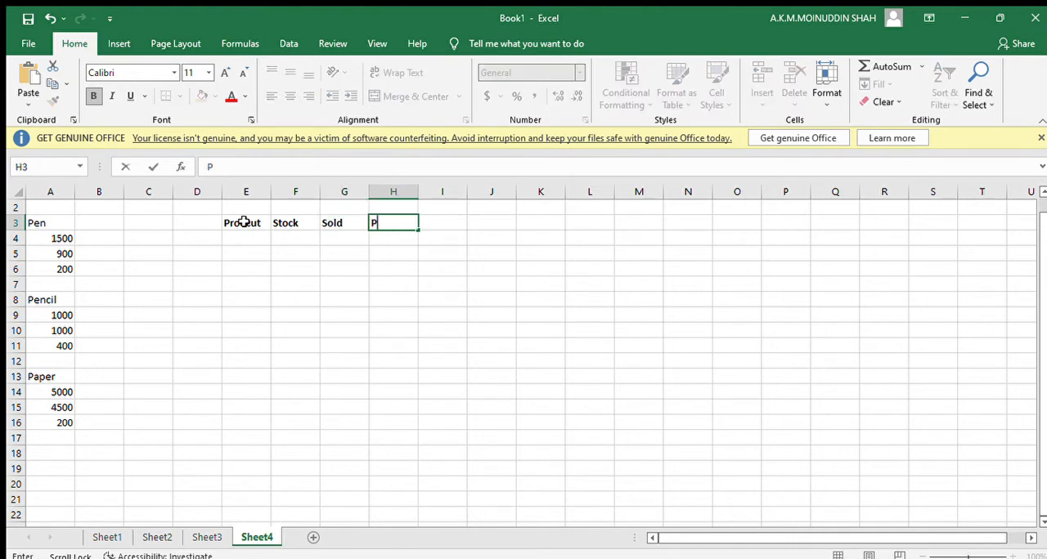
{"action": "type", "text": "rofit"}
{"action": "left_click", "coordinate": [252, 237]}
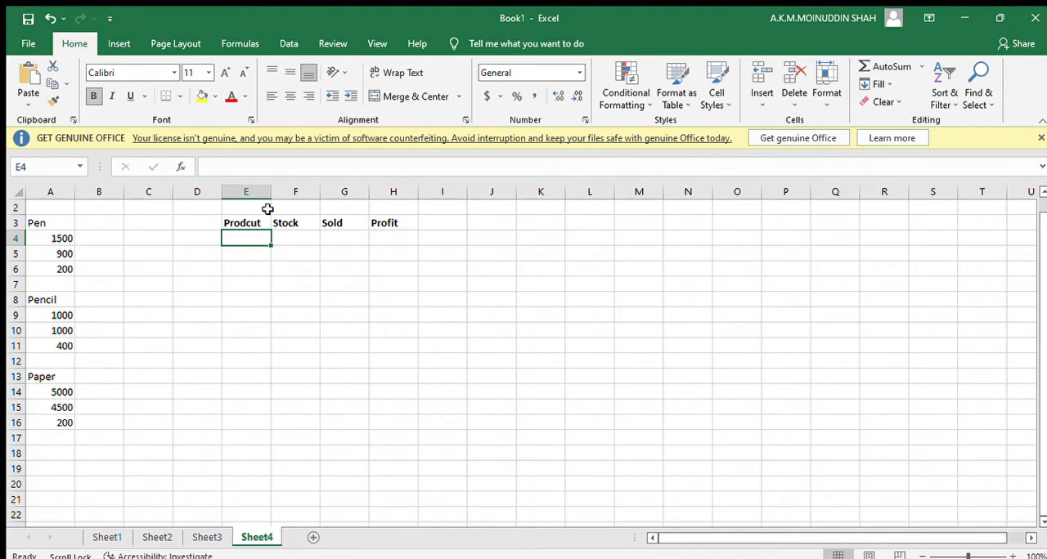
Link the first product cell E4 to the Pen heading with the formula =A3.
{"action": "left_click_drag", "start_coordinate": [39, 222], "coordinate": [63, 267]}
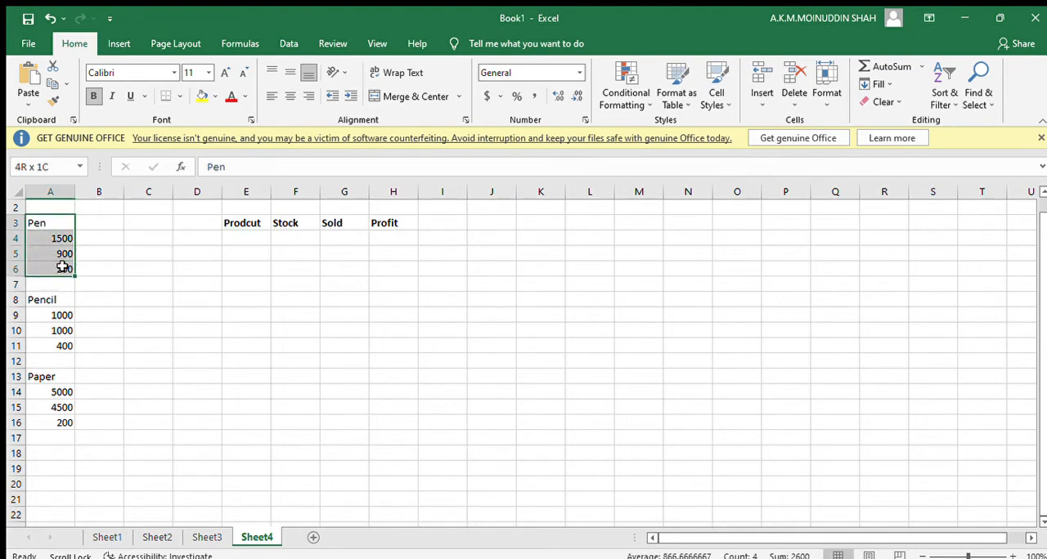
{"action": "left_click", "coordinate": [247, 238]}
{"action": "type", "text": "="}
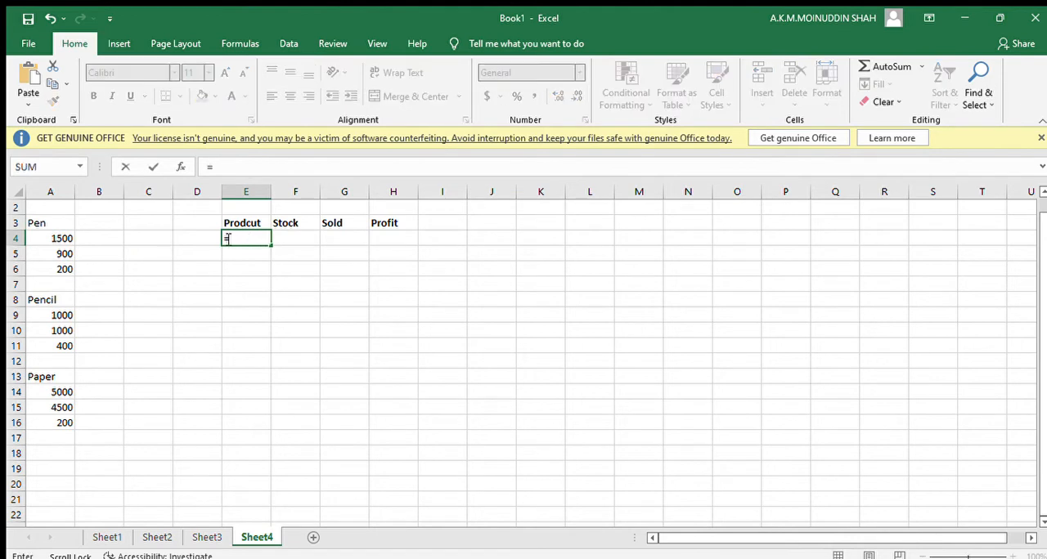
{"action": "left_click", "coordinate": [44, 224]}
{"action": "key", "text": "Return"}
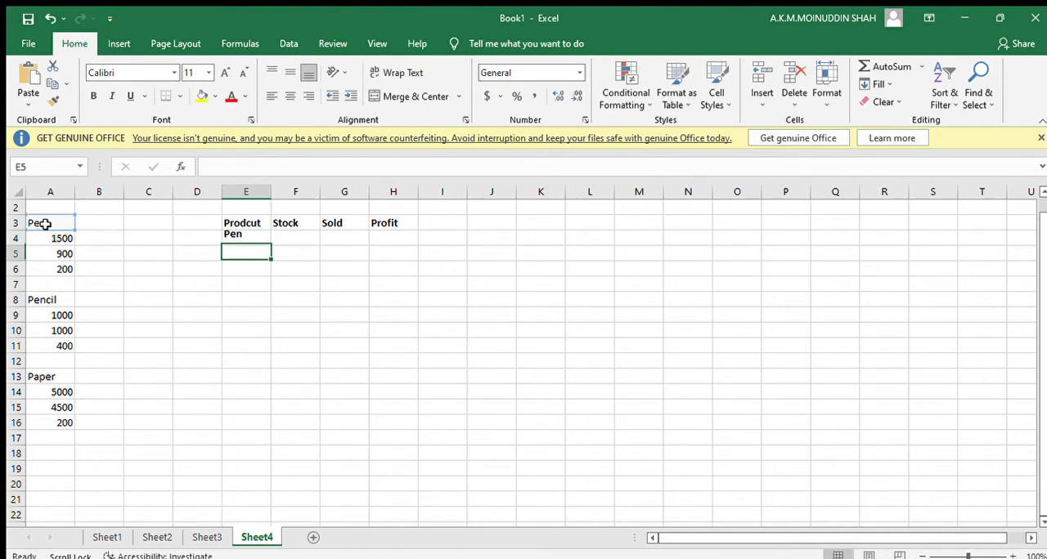
Fill the formula in E4 across the Pen row to H4.
{"action": "left_click", "coordinate": [303, 235]}
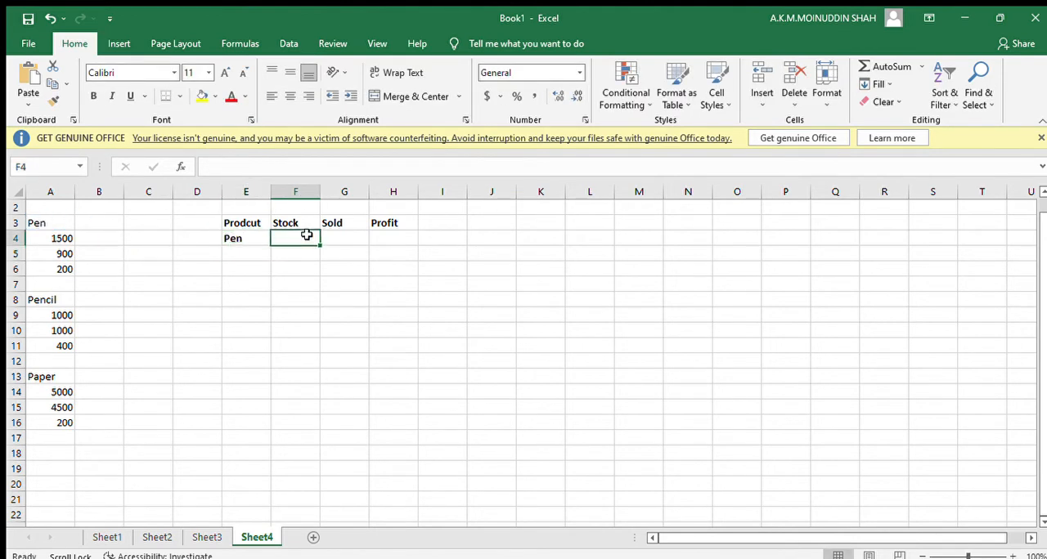
{"action": "left_click", "coordinate": [264, 237]}
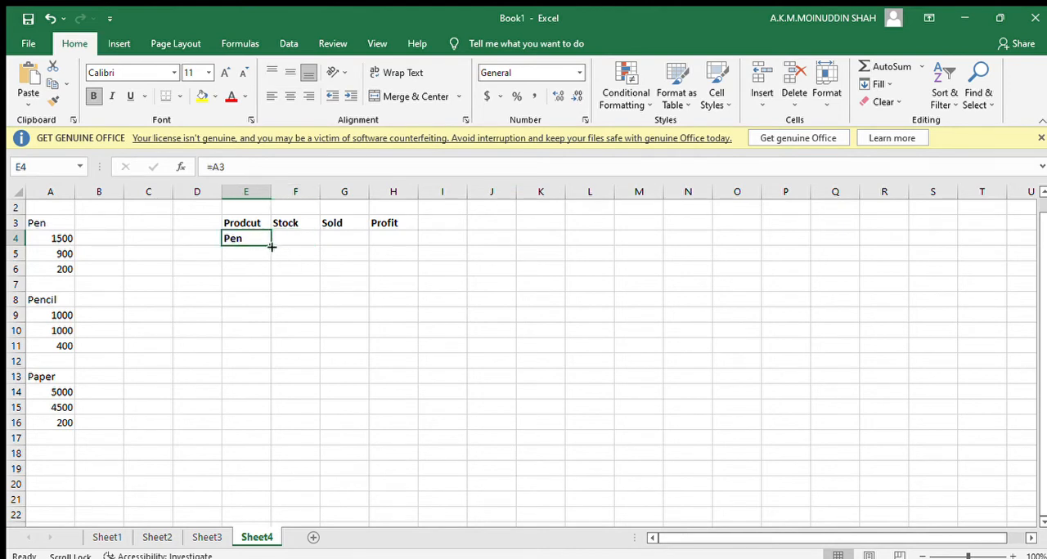
{"action": "left_click_drag", "start_coordinate": [272, 245], "coordinate": [411, 235]}
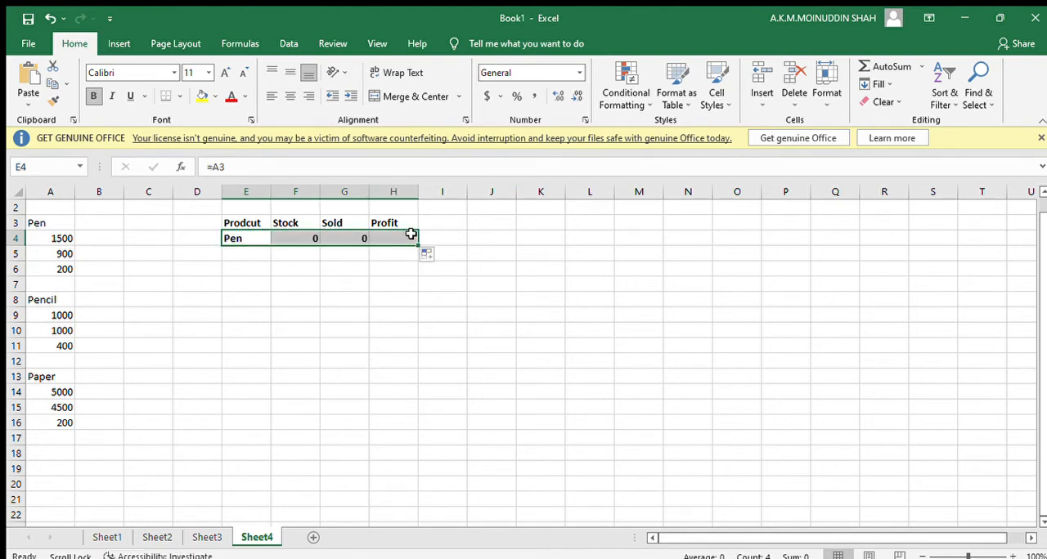
Link the Pen row's Stock, Sold and Profit cells F4, G4 and H4 to A4, A5 and A6 respectively.
{"action": "left_click", "coordinate": [308, 238]}
{"action": "type", "text": "="}
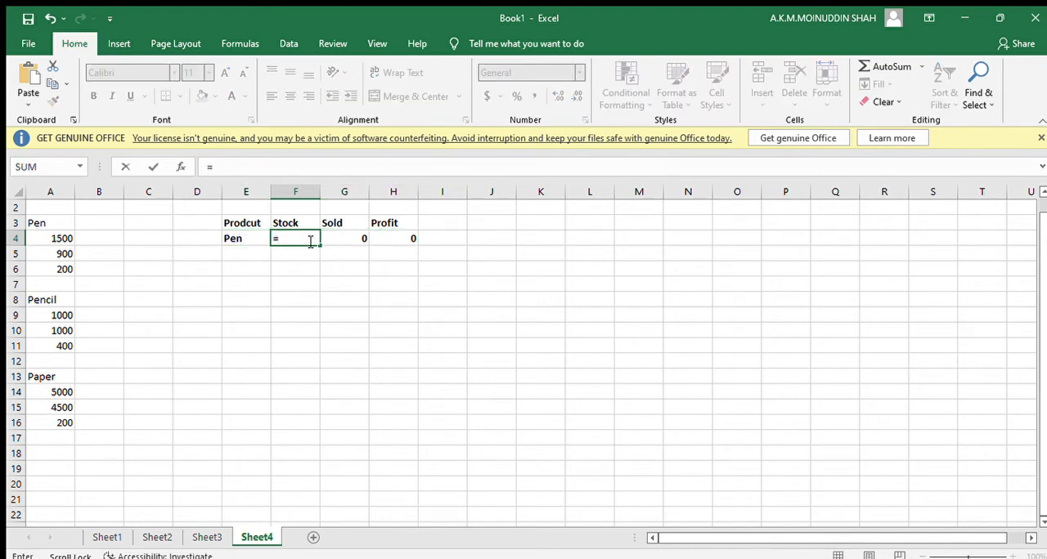
{"action": "left_click", "coordinate": [55, 239]}
{"action": "key", "text": "Return"}
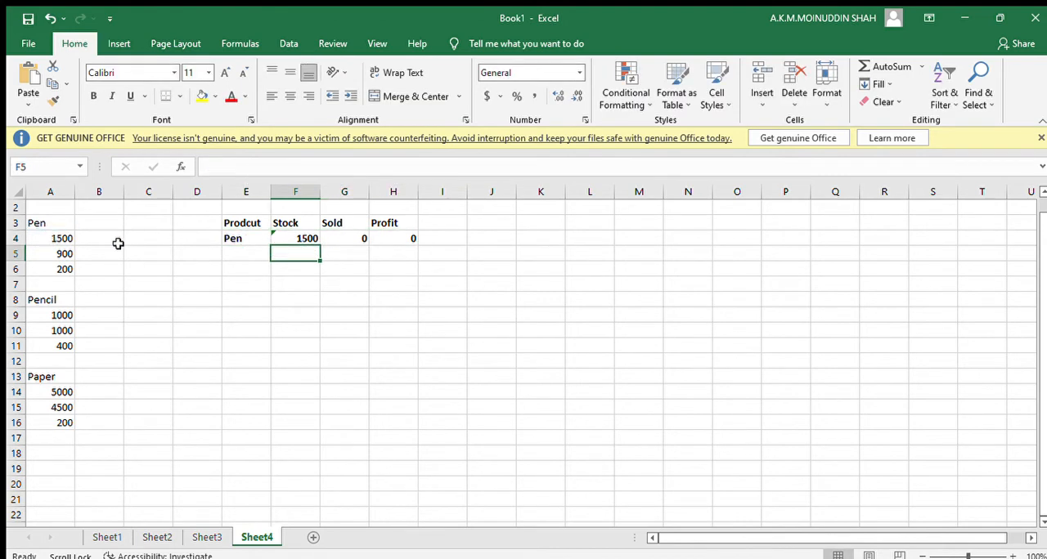
{"action": "left_click", "coordinate": [353, 236]}
{"action": "type", "text": "="}
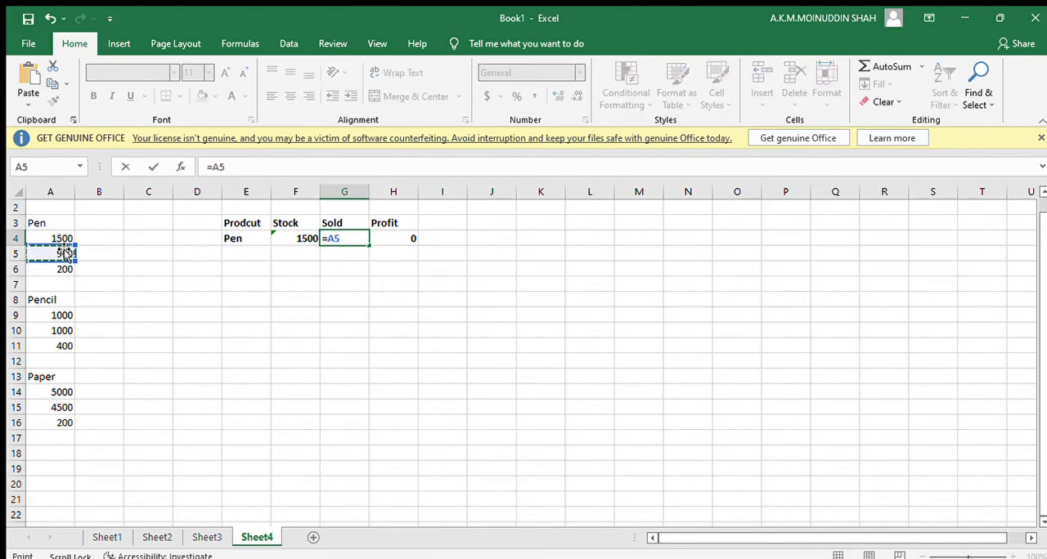
{"action": "key", "text": "Return"}
{"action": "left_click", "coordinate": [401, 237]}
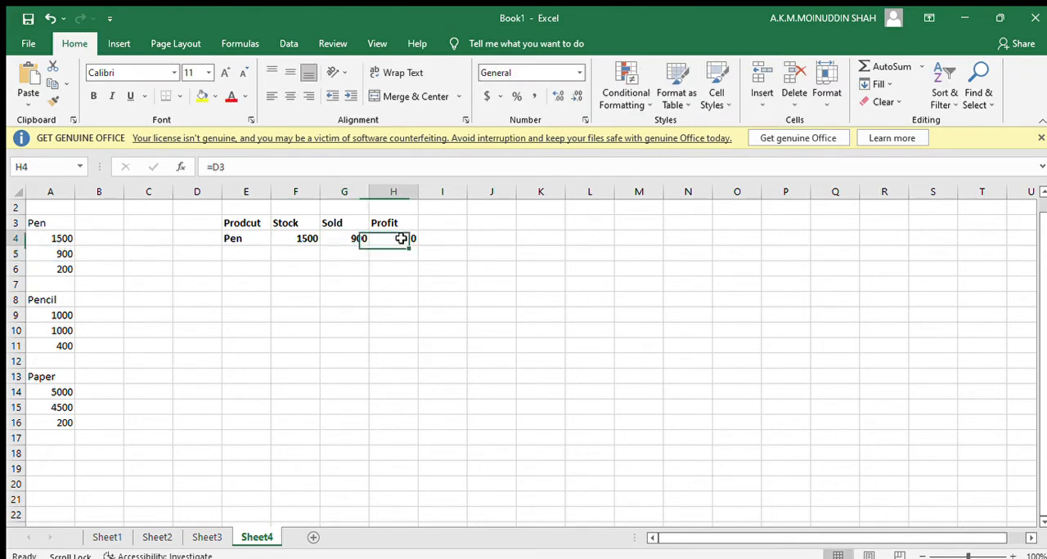
{"action": "type", "text": "="}
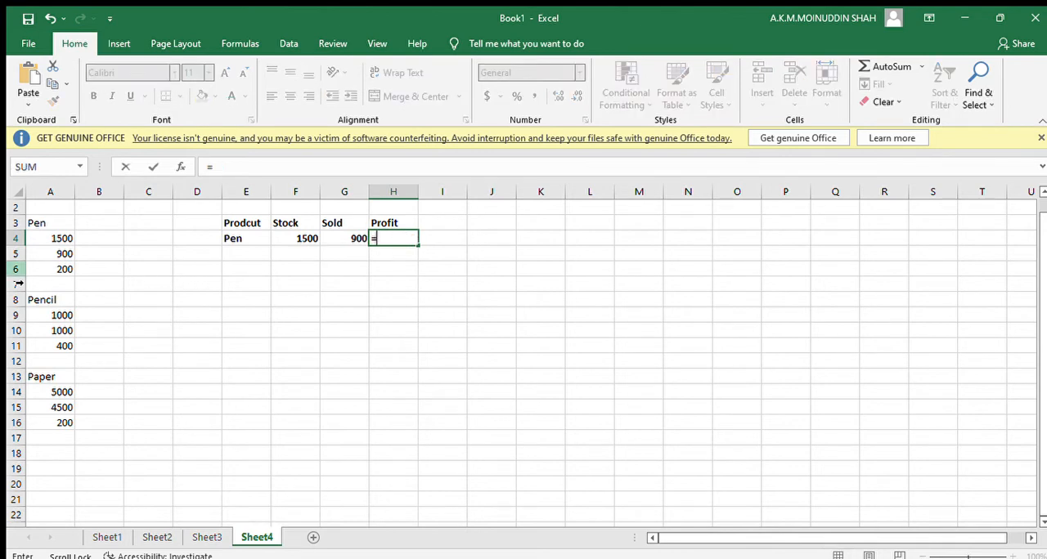
{"action": "left_click", "coordinate": [61, 268]}
{"action": "key", "text": "Return"}
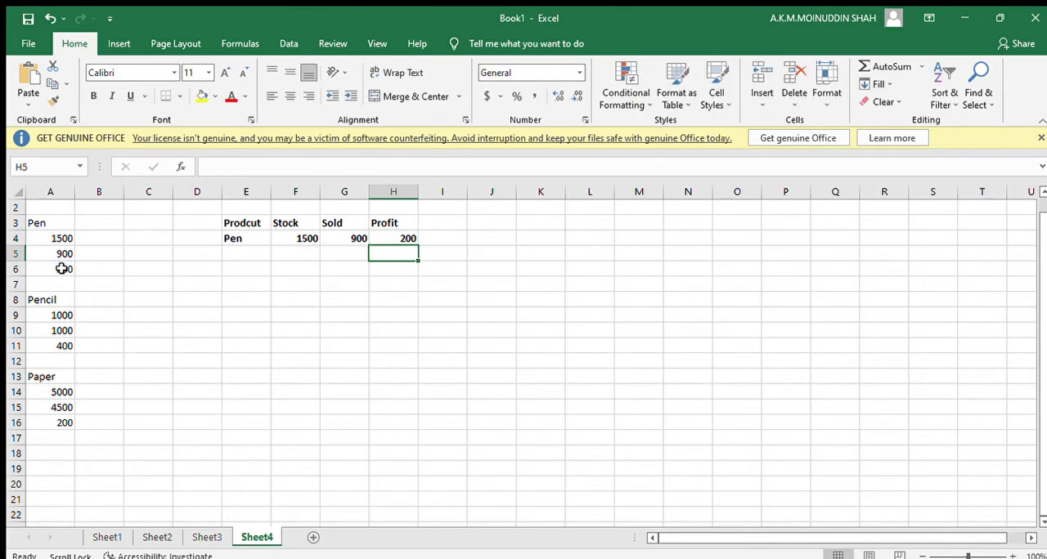
Fill the Pen row formulas in E4:H4 down to row 10.
{"action": "left_click", "coordinate": [128, 344]}
{"action": "left_click", "coordinate": [227, 328]}
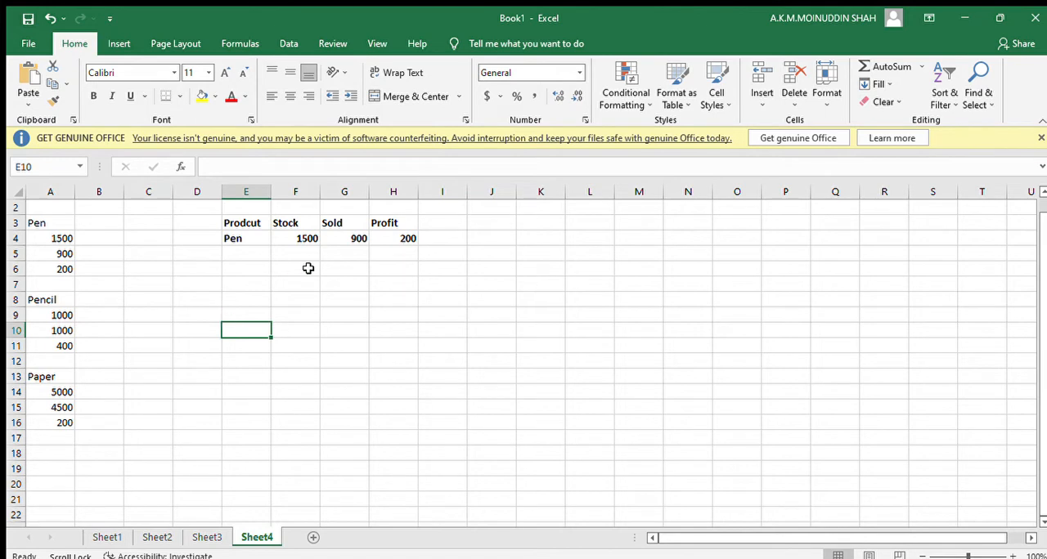
{"action": "left_click", "coordinate": [246, 239]}
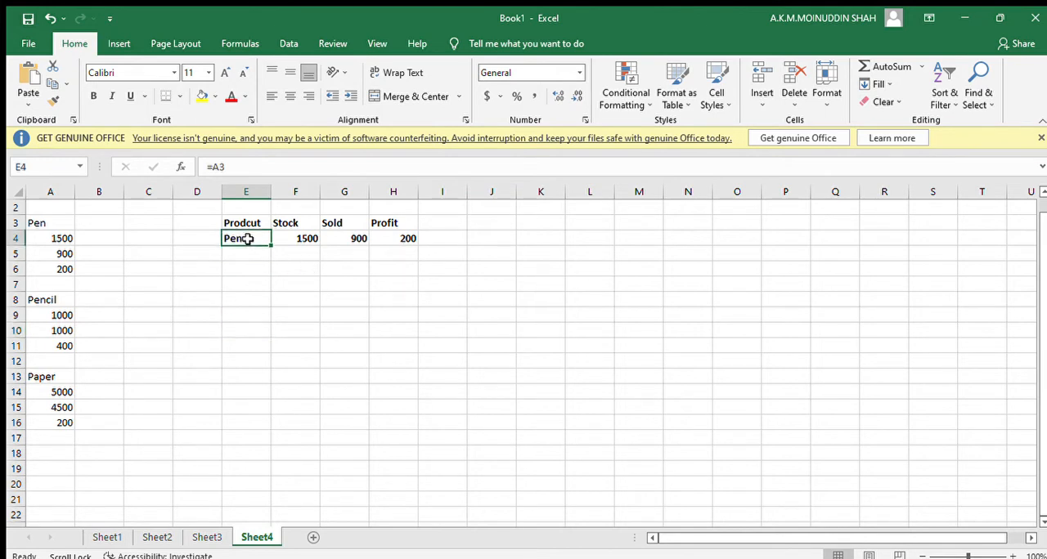
{"action": "left_click_drag", "start_coordinate": [248, 239], "coordinate": [403, 238]}
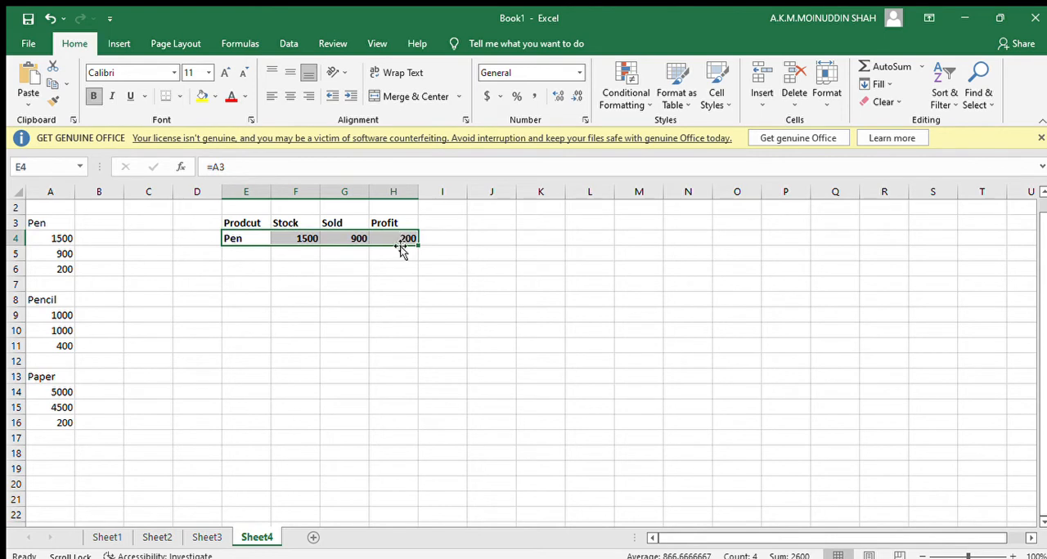
{"action": "left_click", "coordinate": [293, 237]}
{"action": "left_click_drag", "start_coordinate": [293, 238], "coordinate": [407, 236]}
{"action": "left_click_drag", "start_coordinate": [237, 238], "coordinate": [420, 333]}
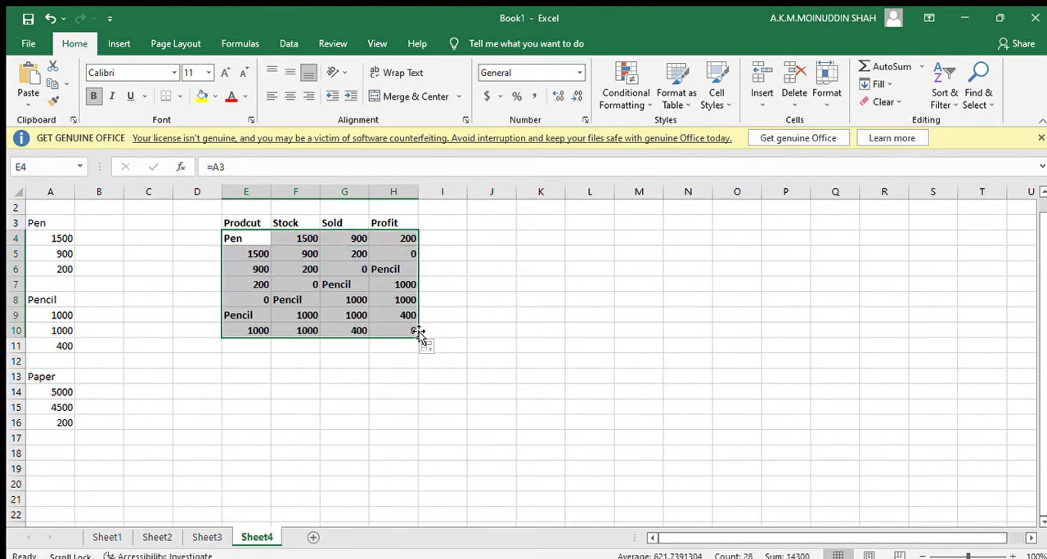
{"action": "left_click_drag", "start_coordinate": [285, 299], "coordinate": [266, 309]}
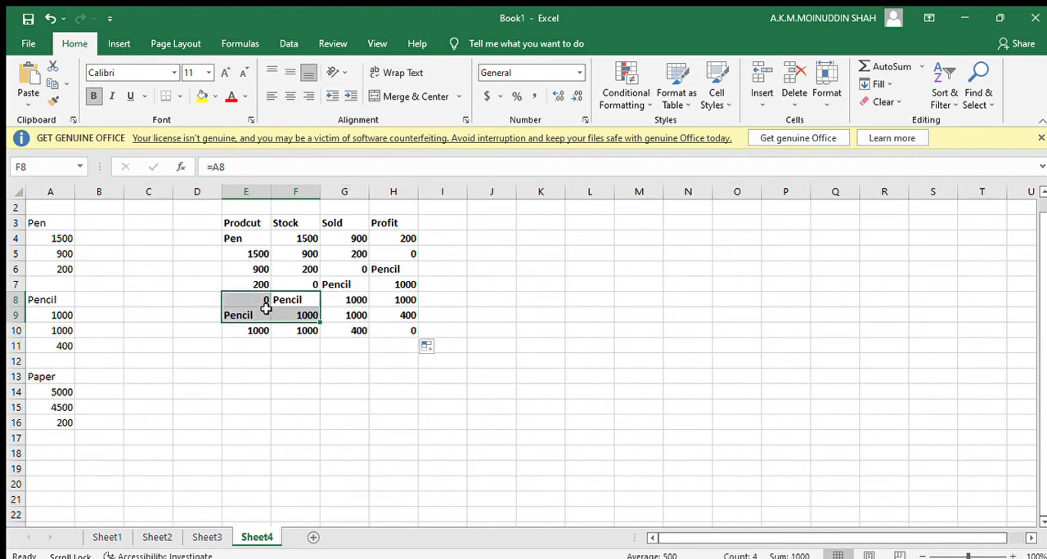
Undo the fill of the Pen row formulas down to row 10.
{"action": "left_click", "coordinate": [272, 401]}
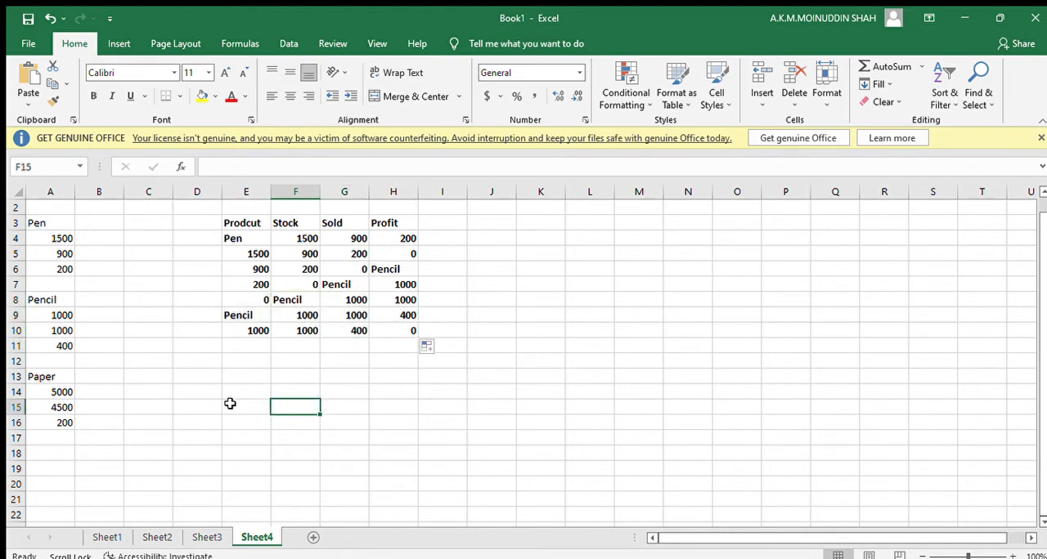
{"action": "left_click", "coordinate": [437, 360]}
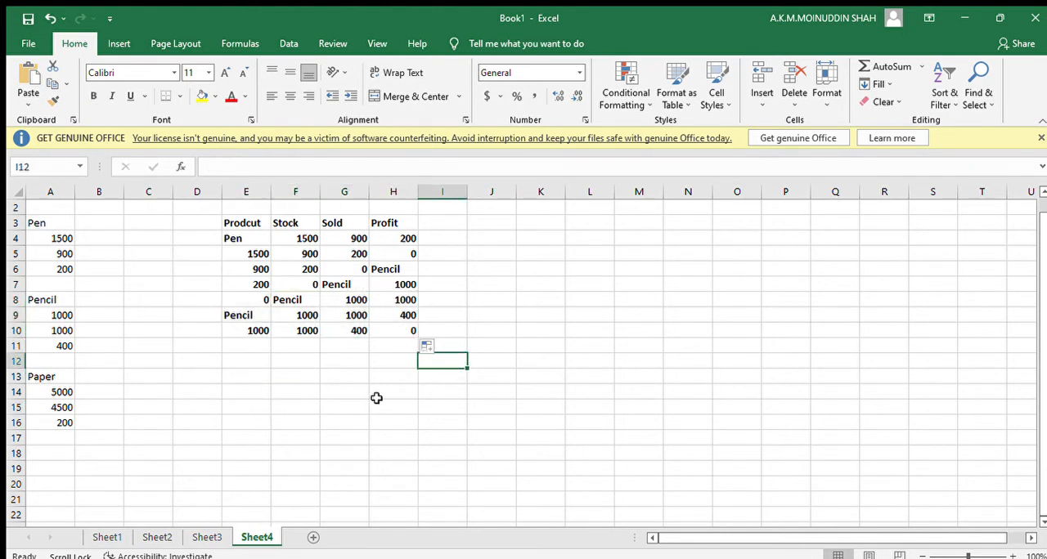
{"action": "key", "text": "ctrl+z"}
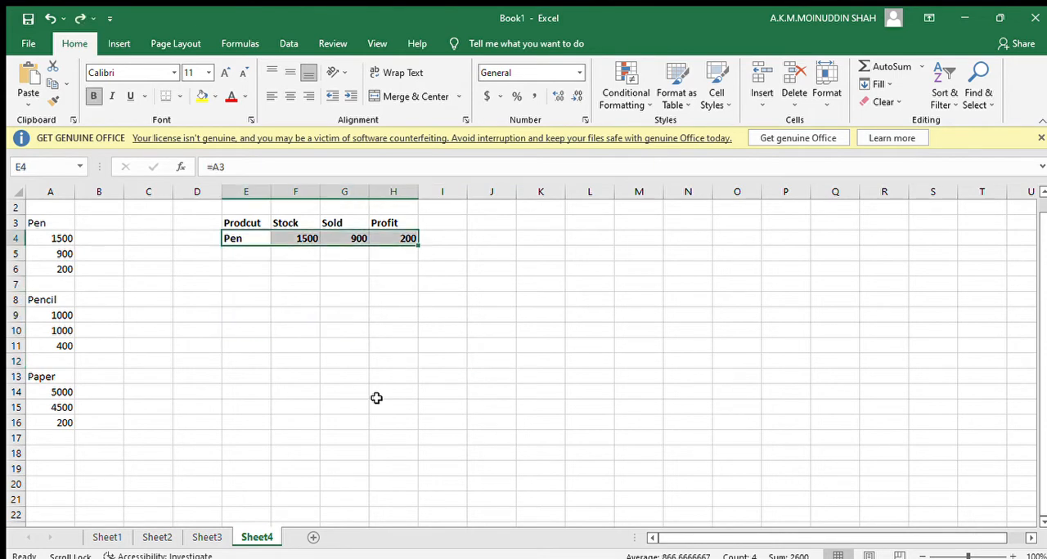
Replace the equals sign with lg in the Pen row's product and stock cells, giving lgA3 in E4 and lgA4 in F4.
{"action": "left_click", "coordinate": [248, 238]}
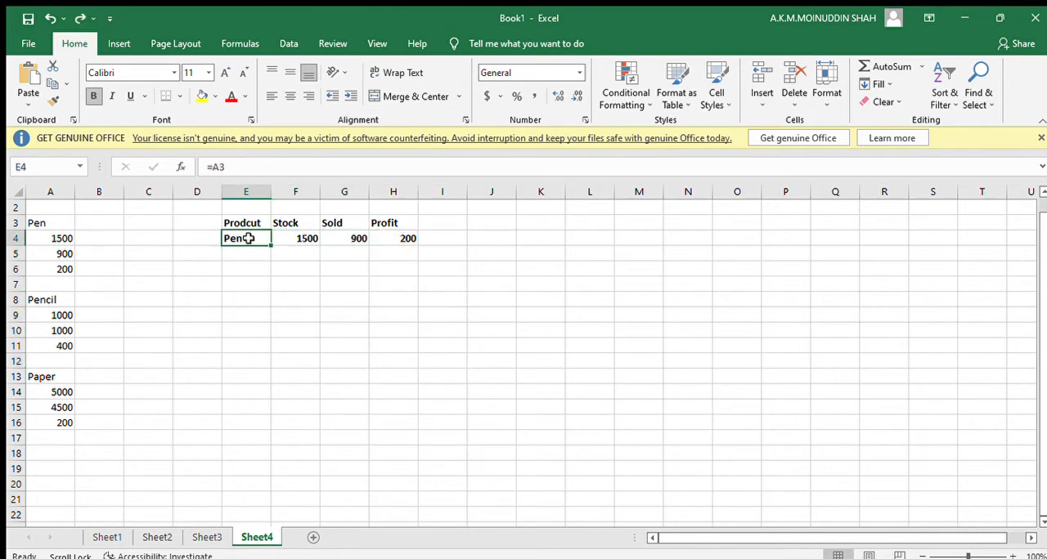
{"action": "left_click", "coordinate": [216, 167]}
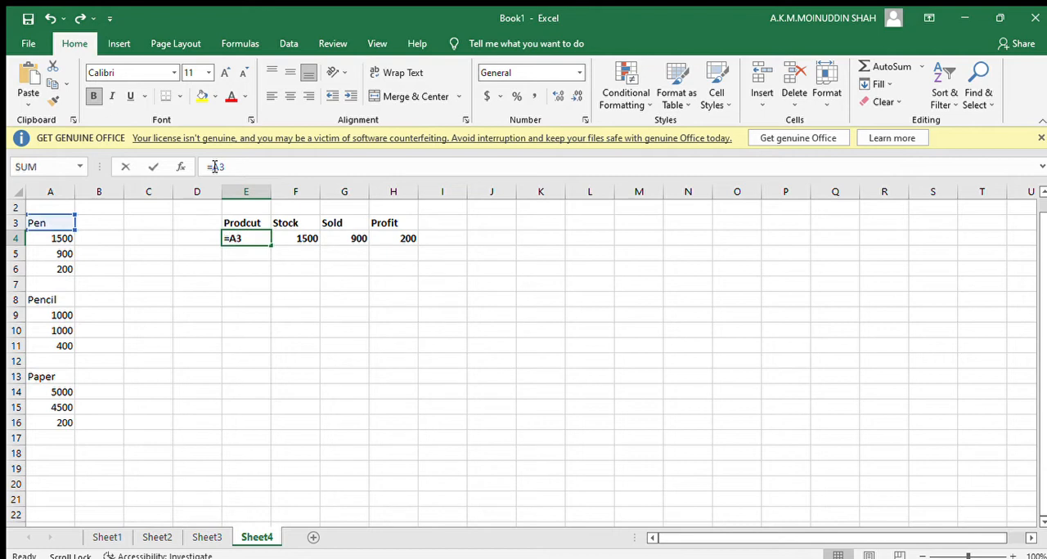
{"action": "type", "text": "lg"}
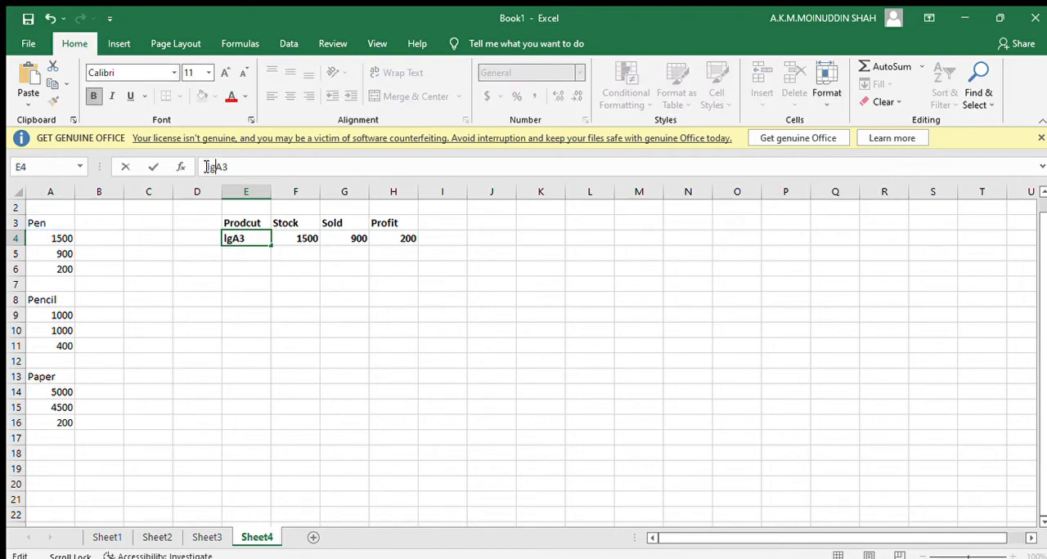
{"action": "left_click", "coordinate": [299, 236]}
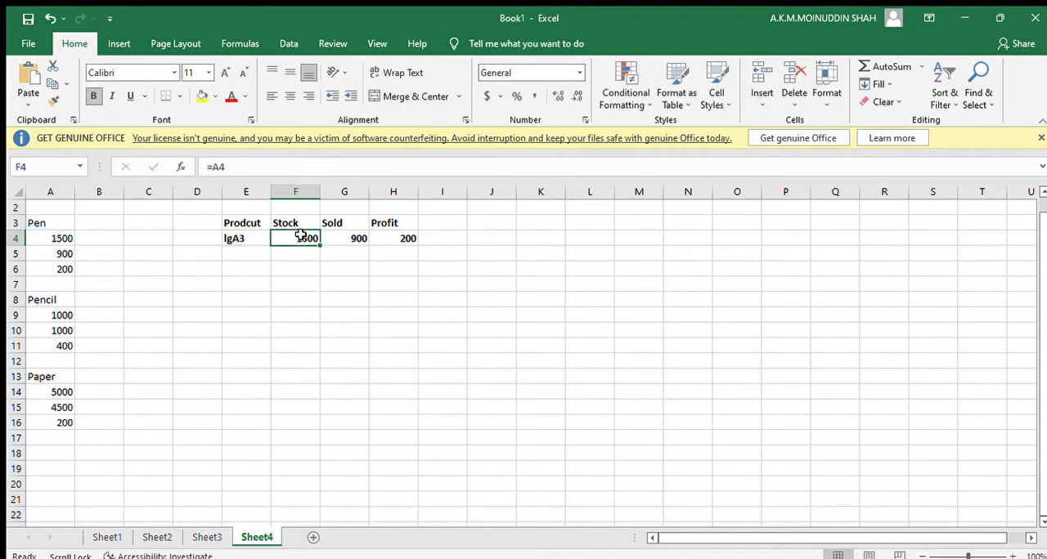
{"action": "left_click", "coordinate": [214, 167]}
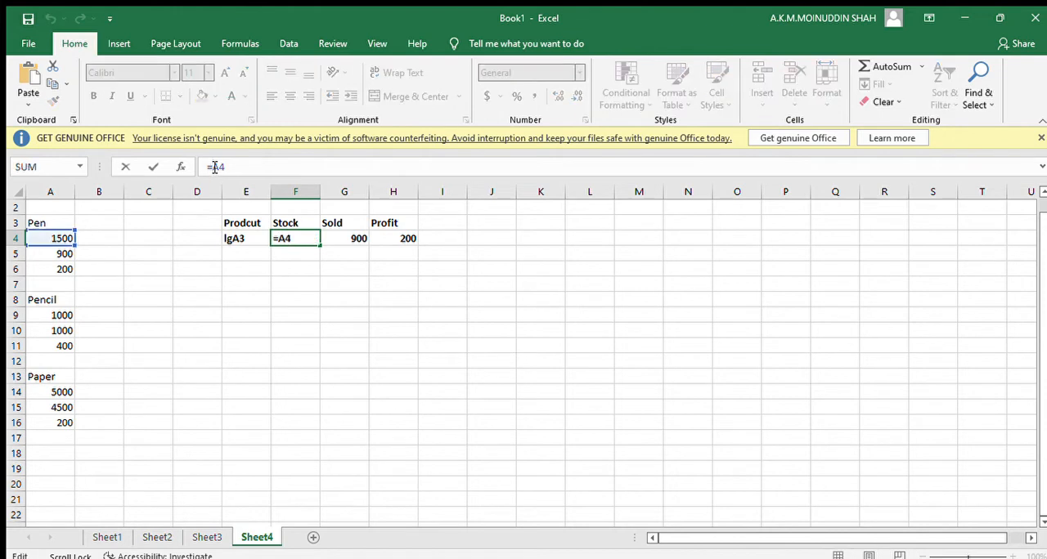
{"action": "key", "text": "BackSpace"}
{"action": "type", "text": "lg"}
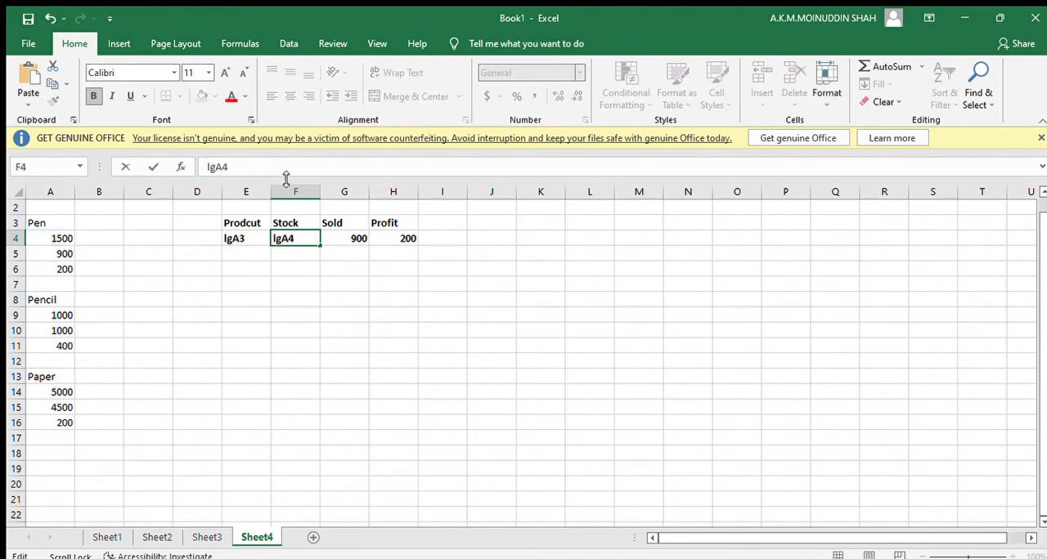
Replace the equals sign with lg in the Pen row's sold and profit cells, giving lgA5 in G4 and lgA6 in H4.
{"action": "left_click", "coordinate": [361, 238]}
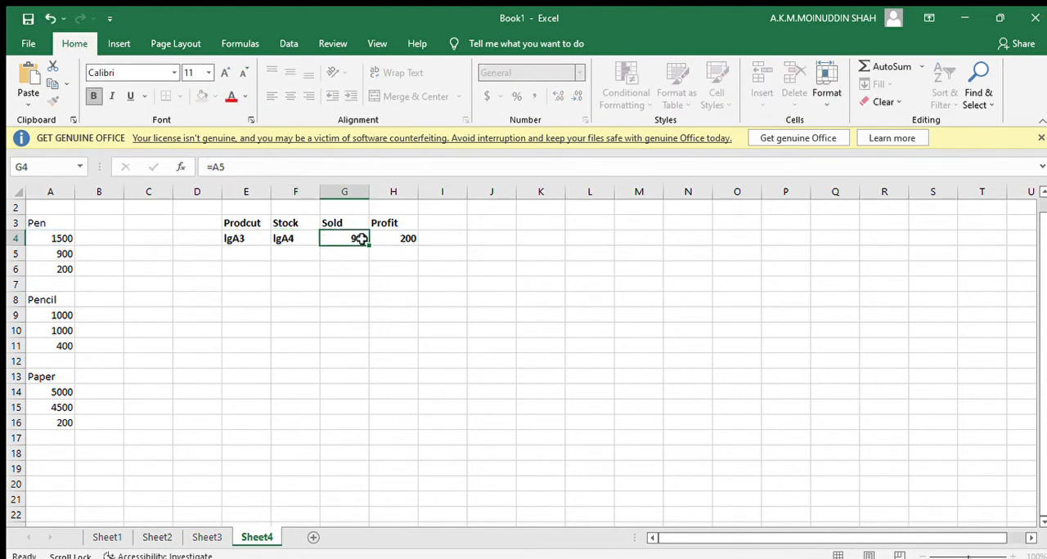
{"action": "left_click", "coordinate": [215, 167]}
{"action": "key", "text": "BackSpace"}
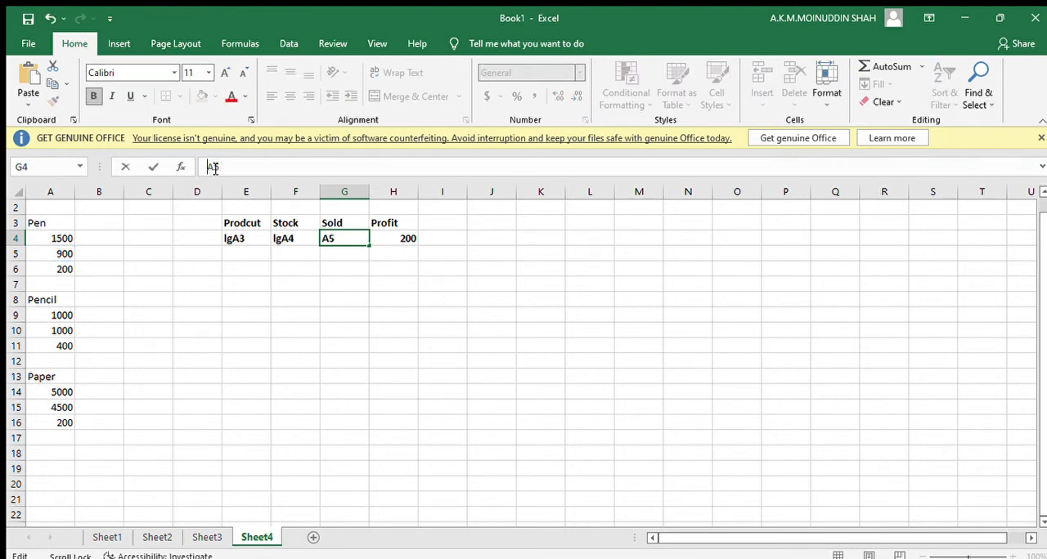
{"action": "type", "text": "lg"}
{"action": "left_click", "coordinate": [404, 237]}
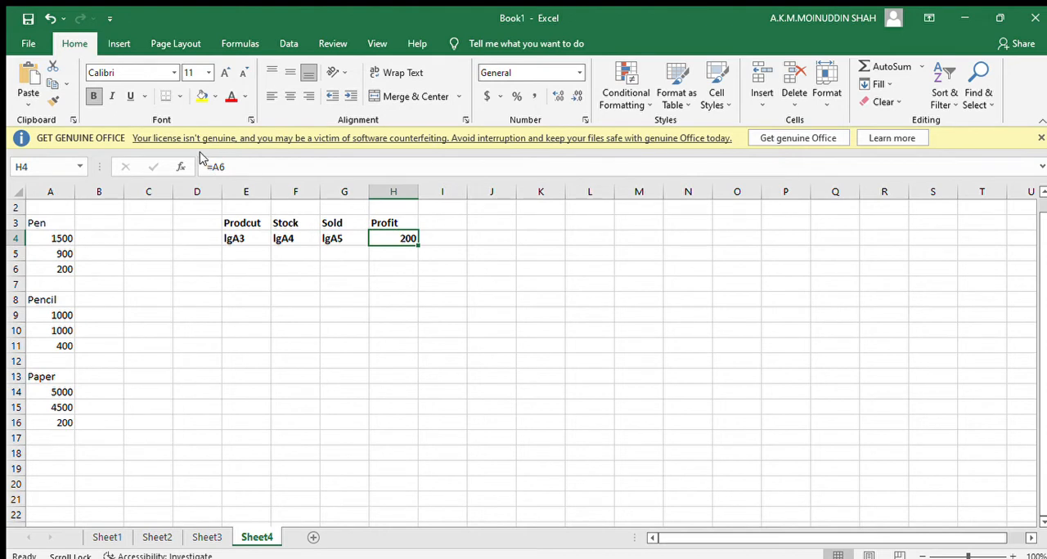
{"action": "left_click", "coordinate": [216, 167]}
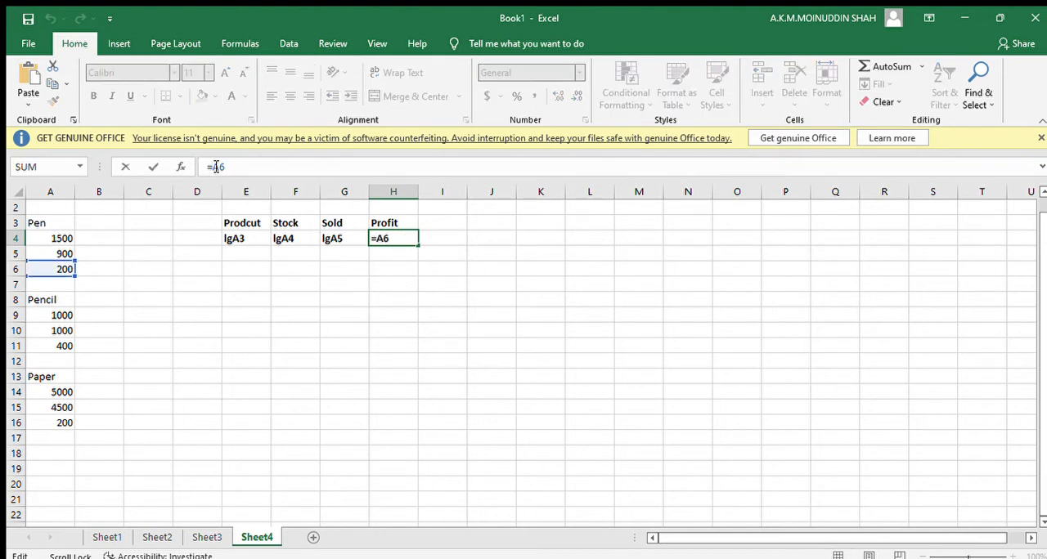
{"action": "key", "text": "BackSpace"}
{"action": "type", "text": "lg"}
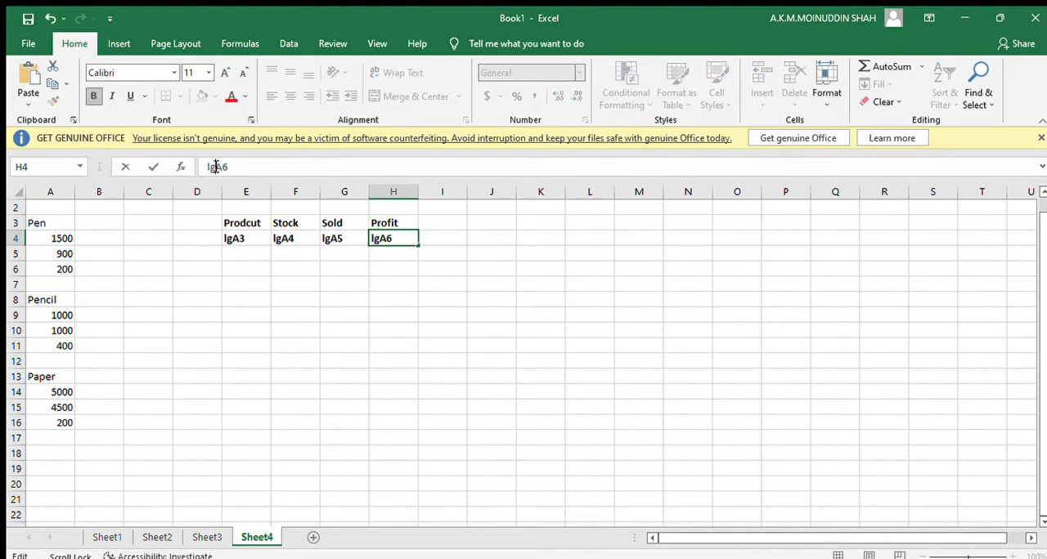
{"action": "left_click", "coordinate": [324, 268]}
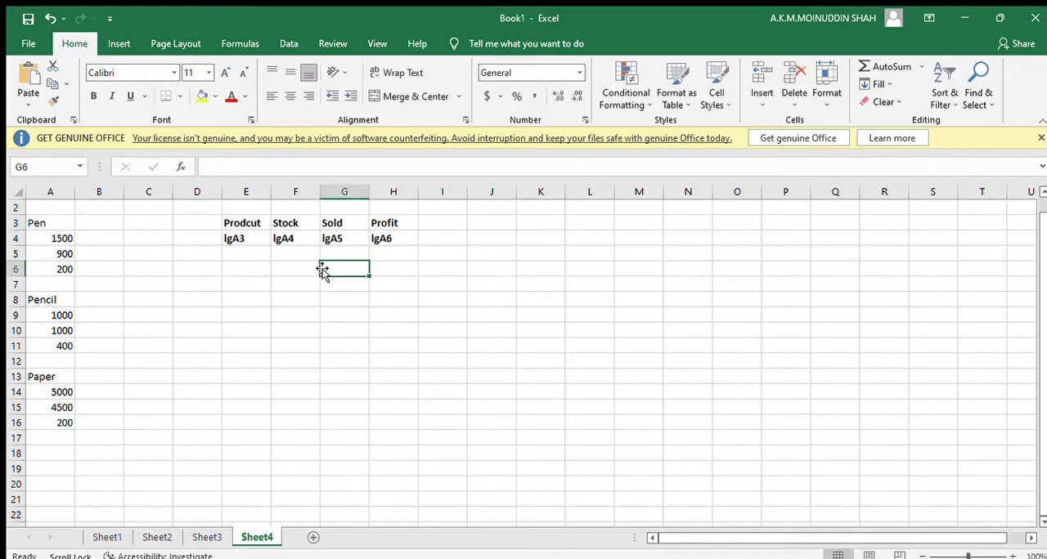
Compare the lg references in E4:H4 with the Pen source cells in column A and check the blank row 7.
{"action": "left_click", "coordinate": [235, 239]}
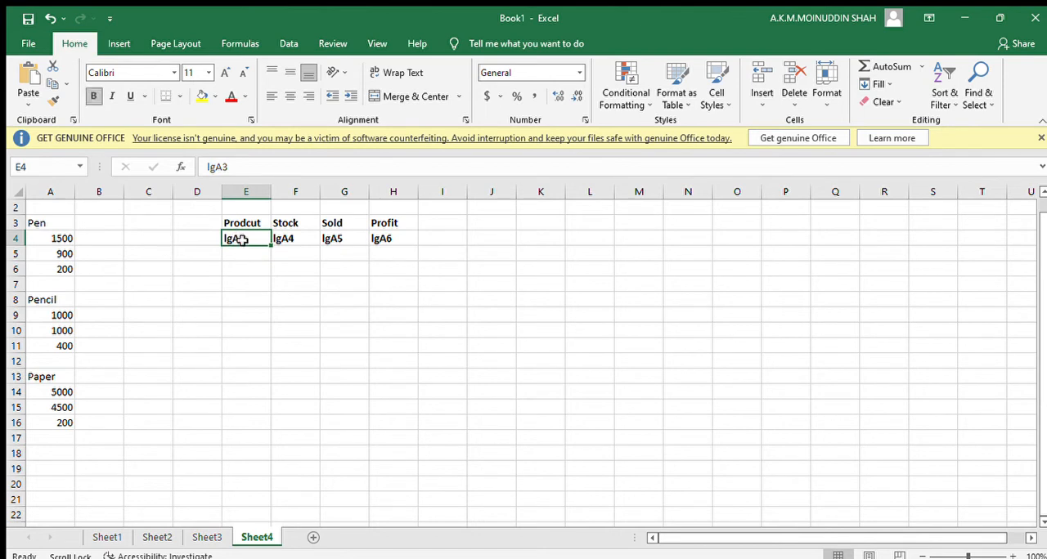
{"action": "left_click", "coordinate": [294, 238]}
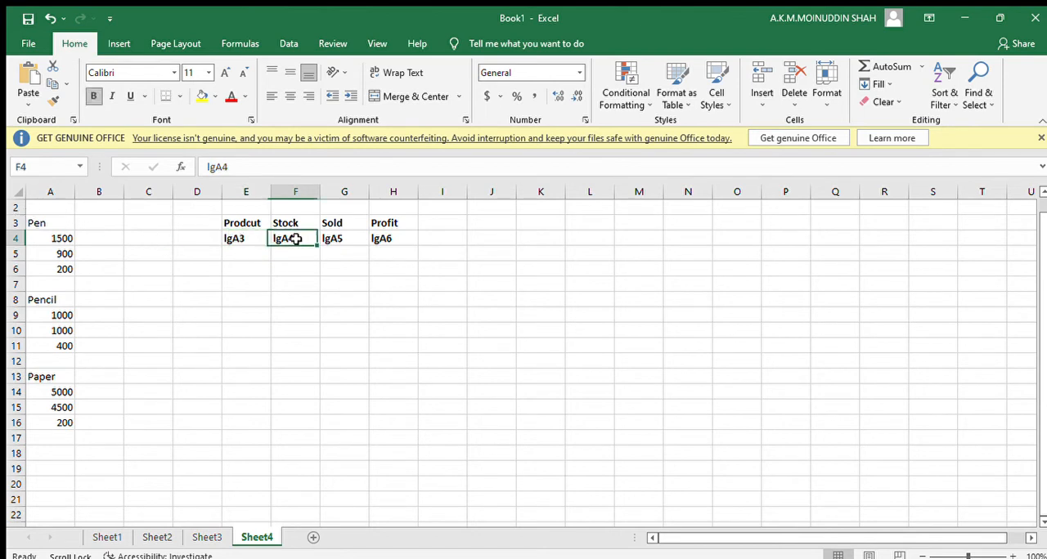
{"action": "left_click", "coordinate": [46, 238]}
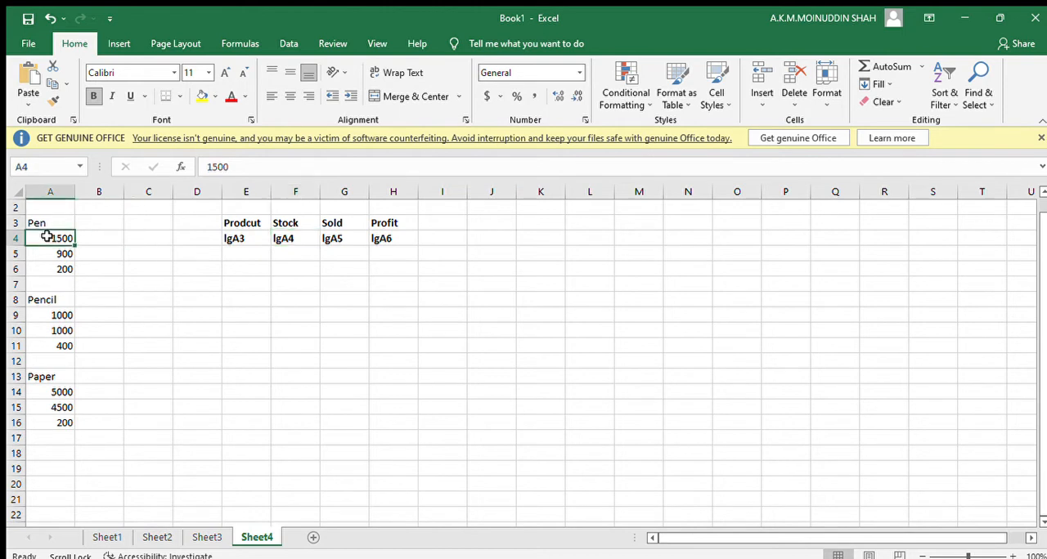
{"action": "left_click", "coordinate": [337, 238]}
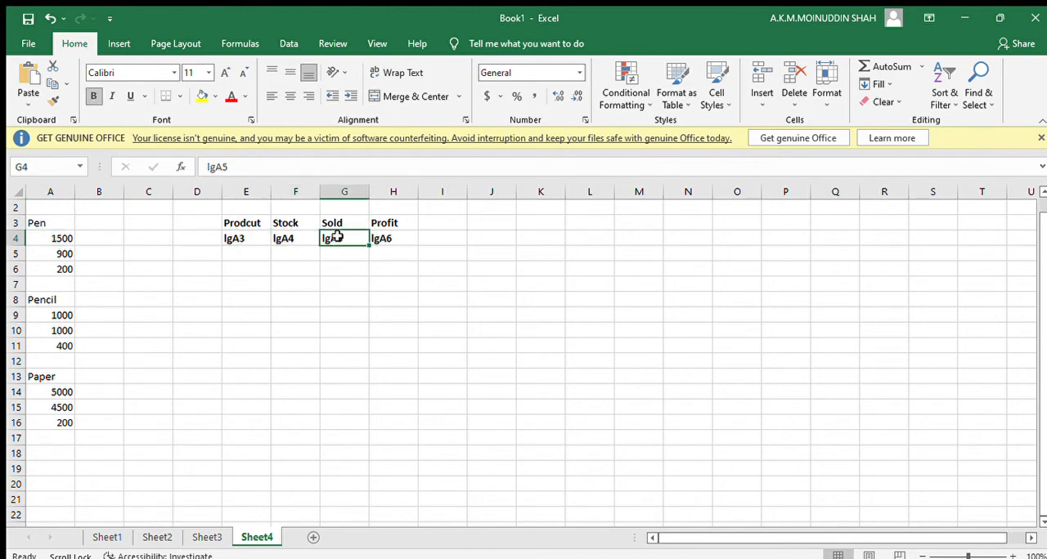
{"action": "left_click", "coordinate": [37, 254]}
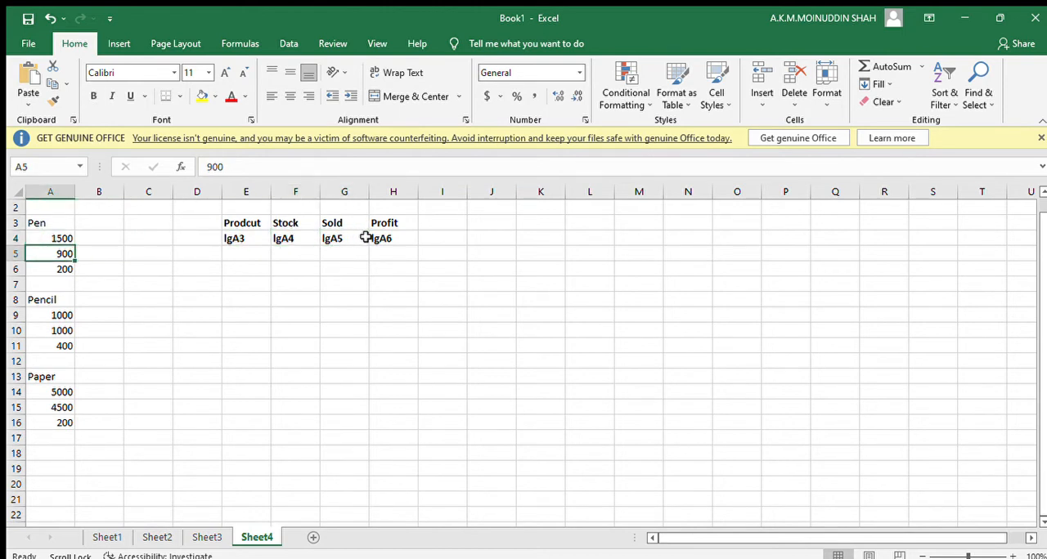
{"action": "left_click", "coordinate": [396, 237]}
{"action": "left_click", "coordinate": [60, 271]}
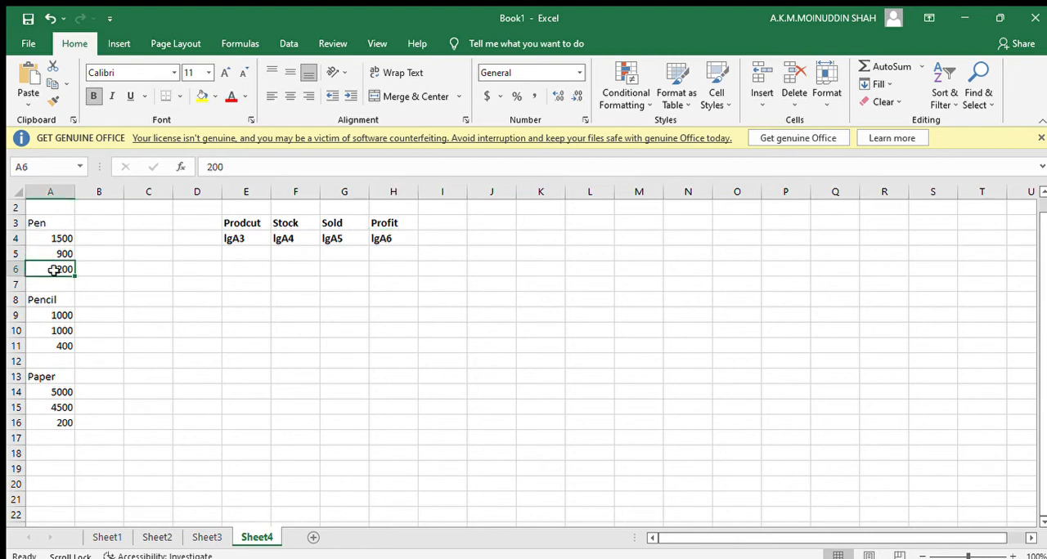
{"action": "left_click", "coordinate": [69, 286]}
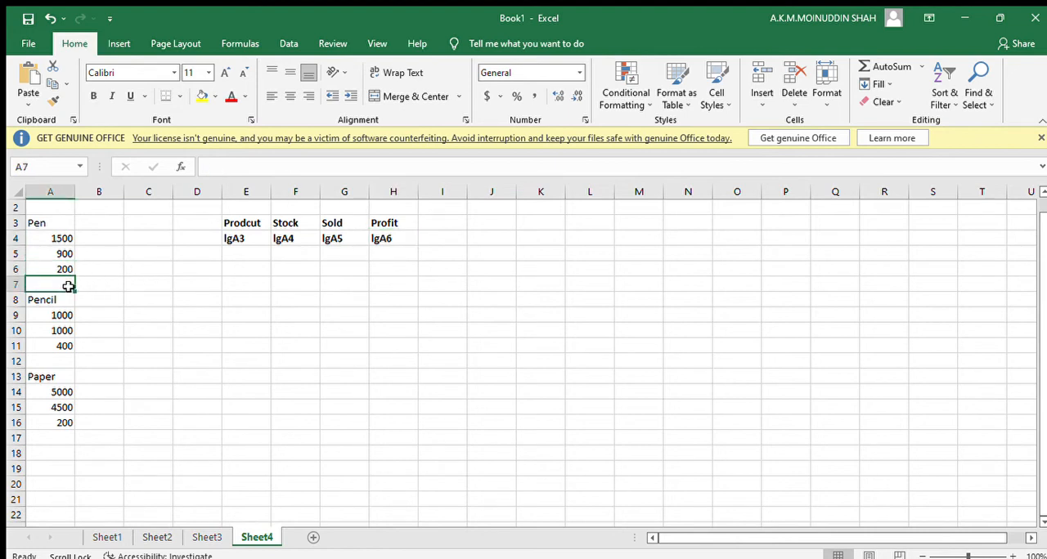
{"action": "left_click", "coordinate": [14, 289]}
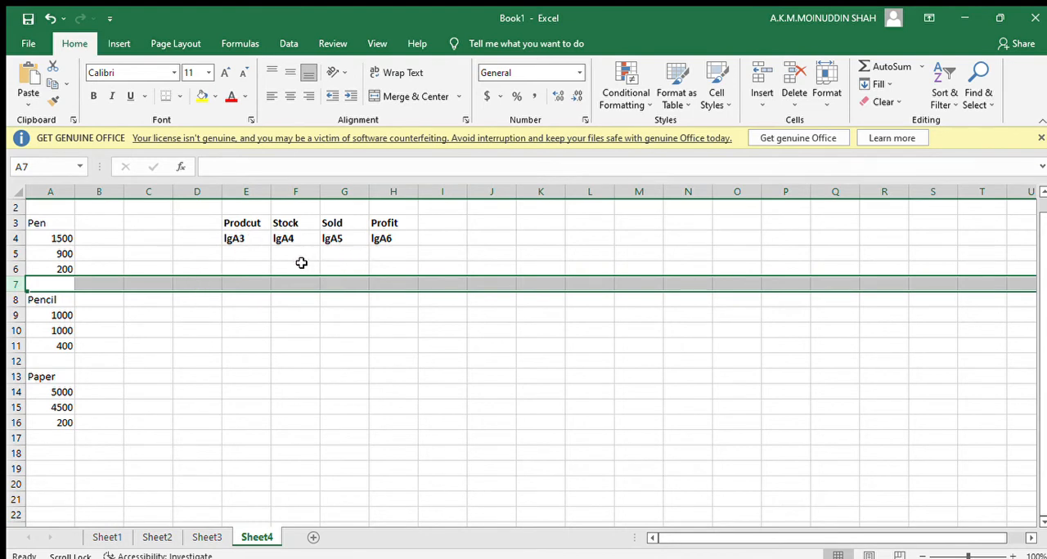
Enter the Pencil reference lgA8 in product cell E5.
{"action": "left_click", "coordinate": [238, 252]}
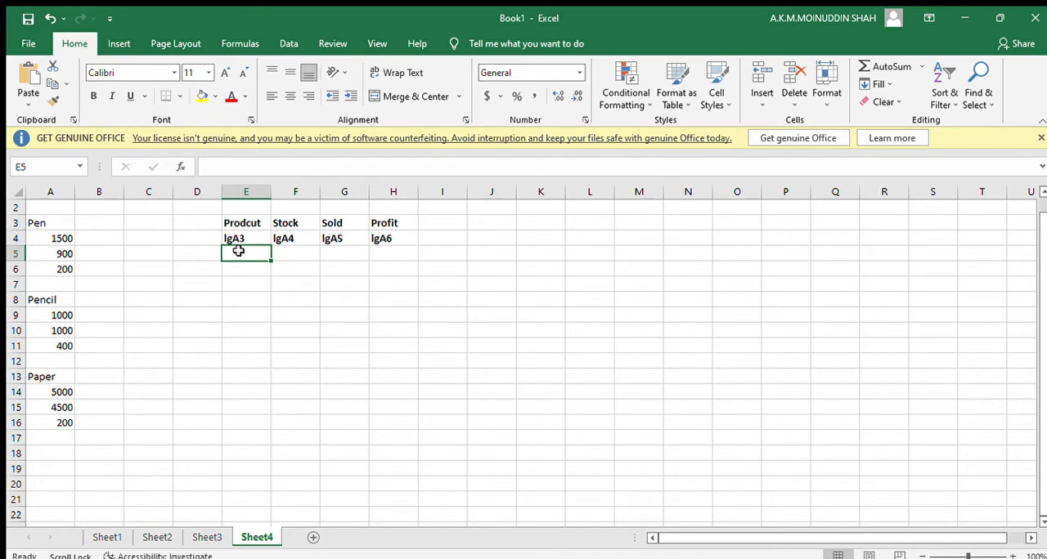
{"action": "left_click", "coordinate": [237, 238]}
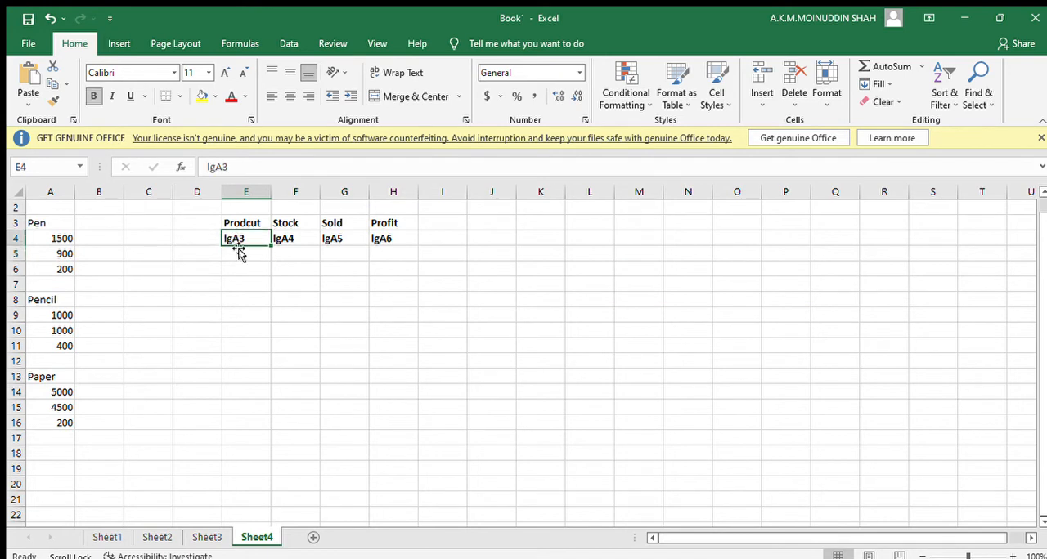
{"action": "left_click", "coordinate": [236, 253]}
{"action": "type", "text": "IgA3"}
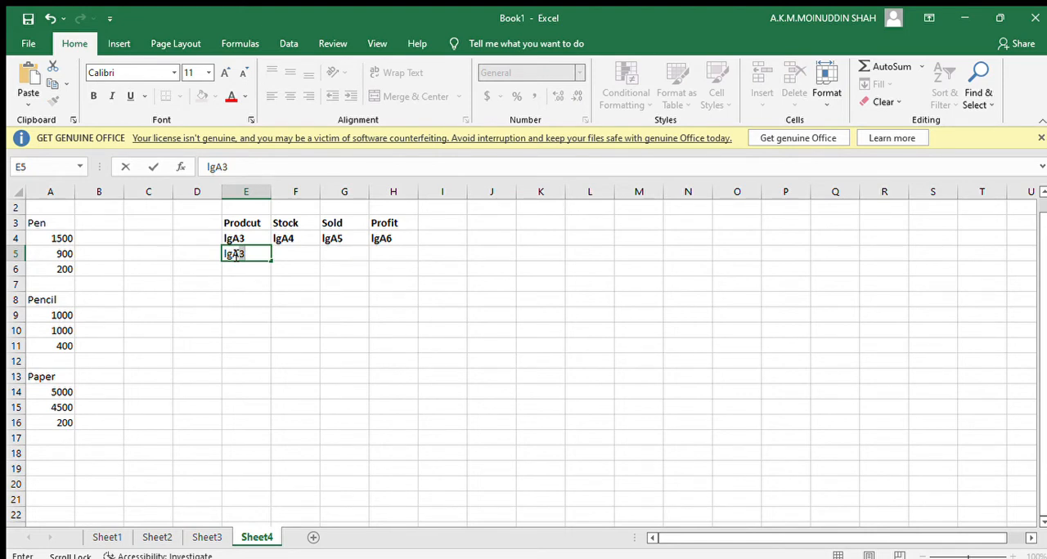
{"action": "type", "text": "A"}
{"action": "key", "text": "BackSpace"}
Enter the Pencil stock reference lgA9 in cell F5.
{"action": "left_click", "coordinate": [303, 255]}
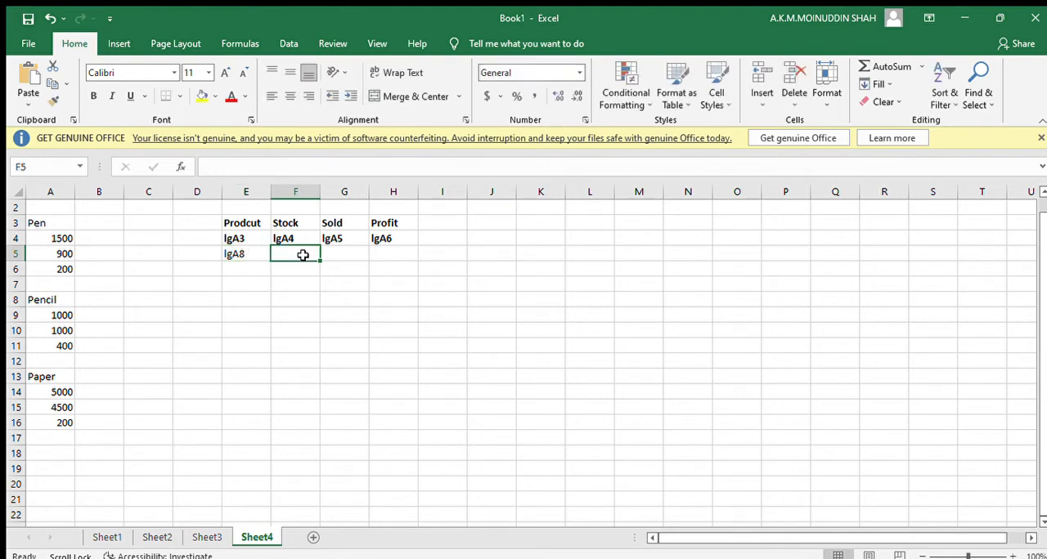
{"action": "type", "text": "IgA4"}
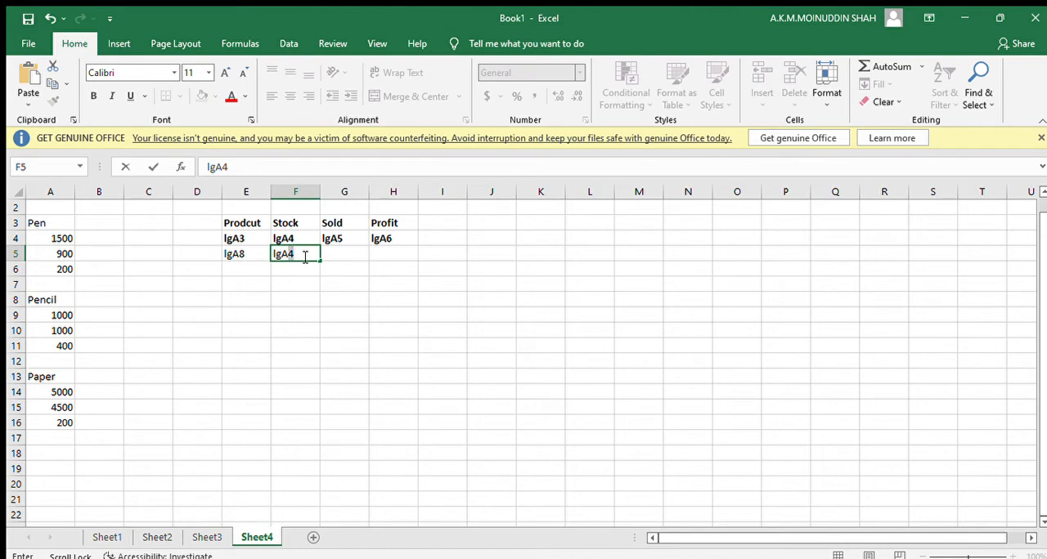
{"action": "left_click", "coordinate": [334, 250]}
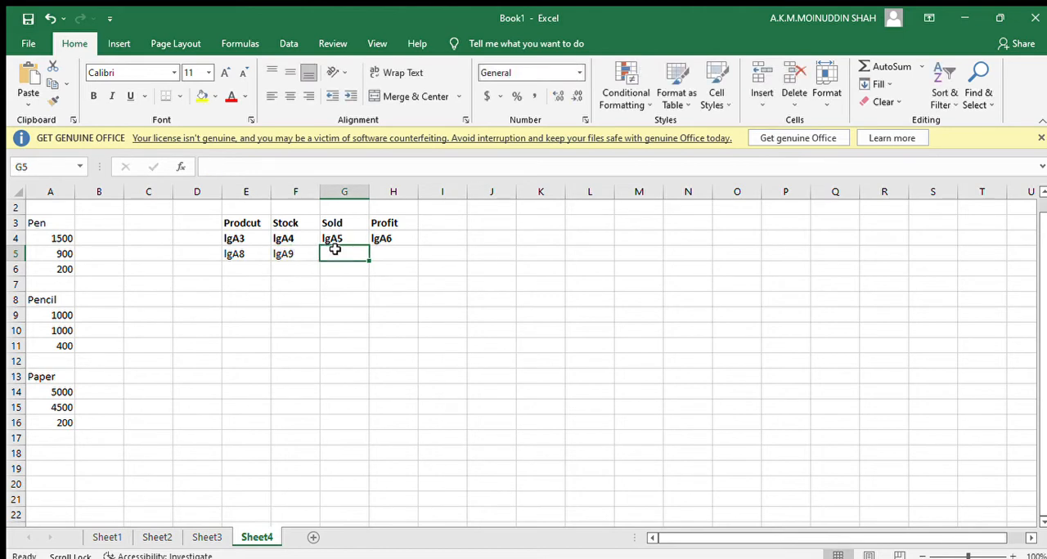
{"action": "type", "text": "I"}
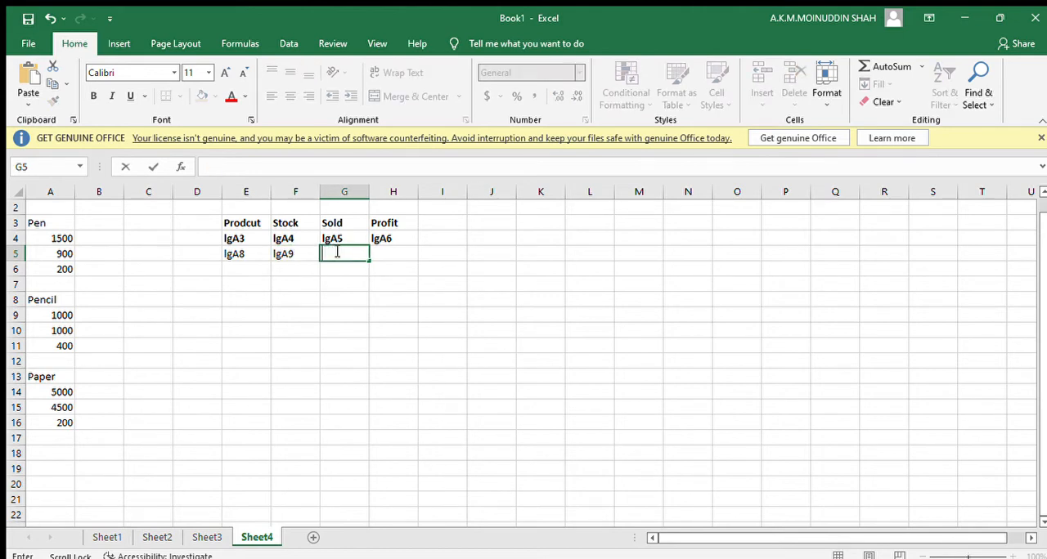
{"action": "double_click", "coordinate": [277, 254]}
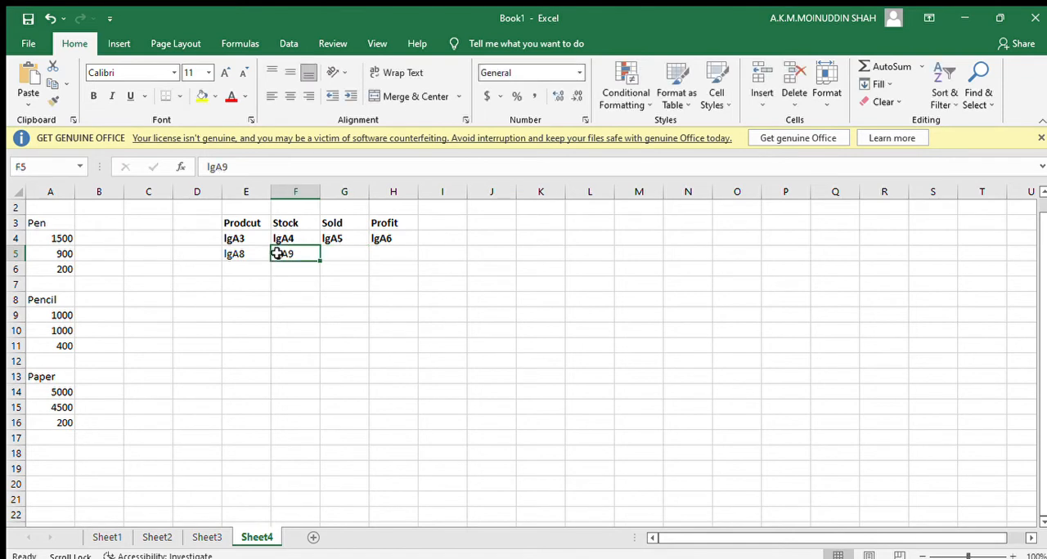
{"action": "key", "text": "BackSpace"}
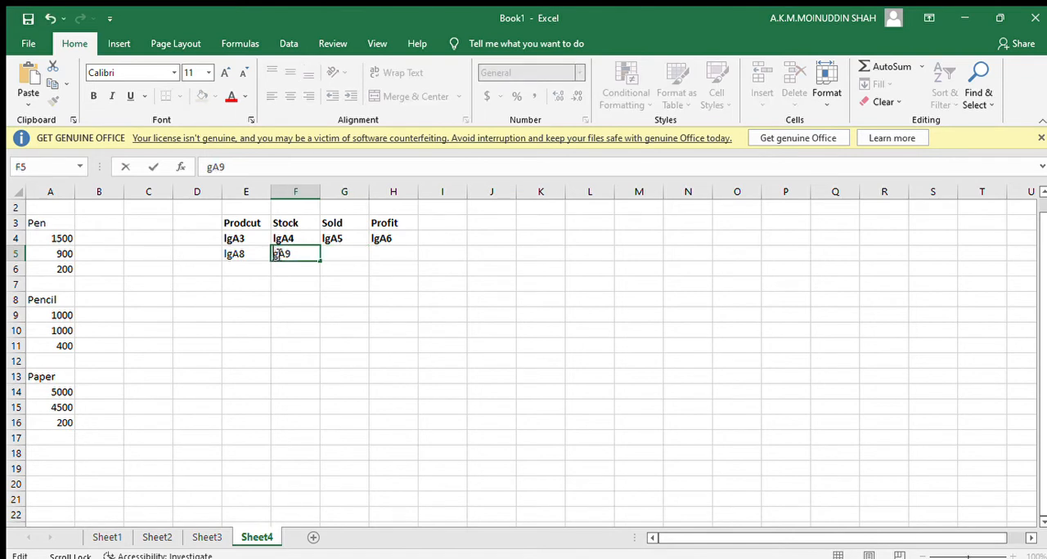
{"action": "type", "text": "I"}
Enter the Pencil sold and profit references lgA10 in G5 and lgA11 in H5.
{"action": "left_click", "coordinate": [338, 252]}
{"action": "type", "text": "I"}
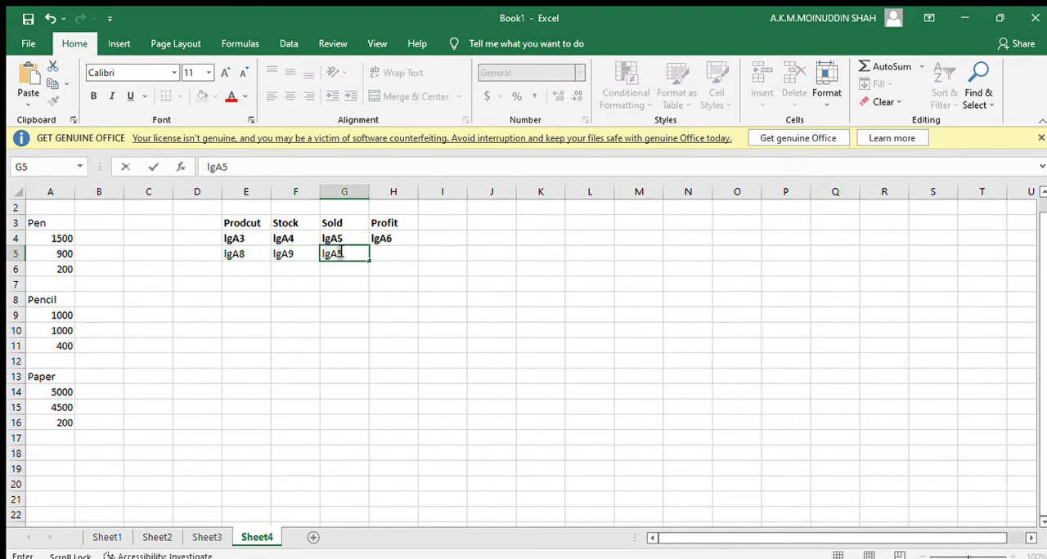
{"action": "type", "text": "gA10"}
{"action": "key", "text": "Tab"}
{"action": "type", "text": "I"}
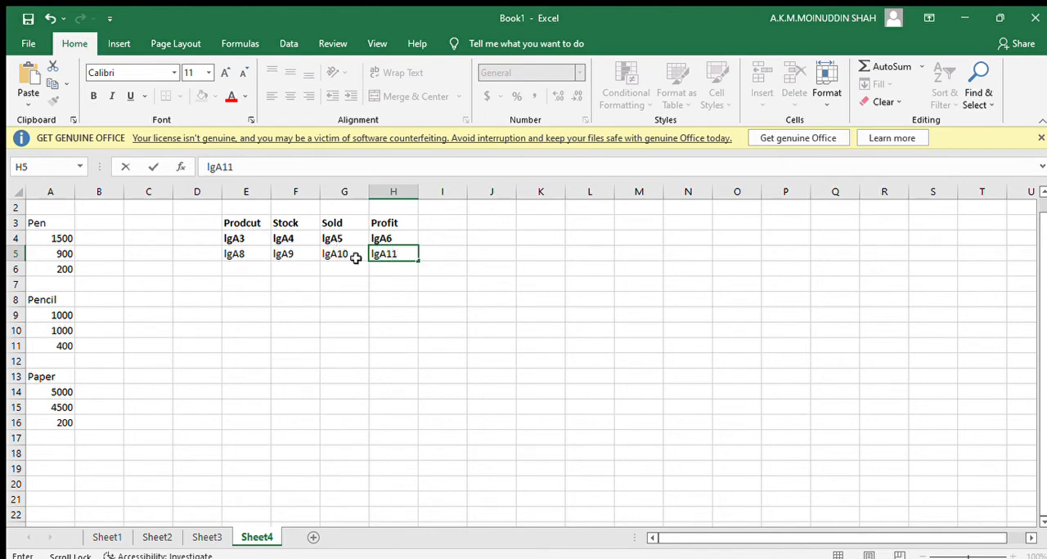
{"action": "left_click", "coordinate": [378, 278]}
Extend the lg reference pattern of rows 4 and 5 down to row 19 and convert E4:H19 into formulas starting with =.
{"action": "left_click_drag", "start_coordinate": [249, 239], "coordinate": [432, 468]}
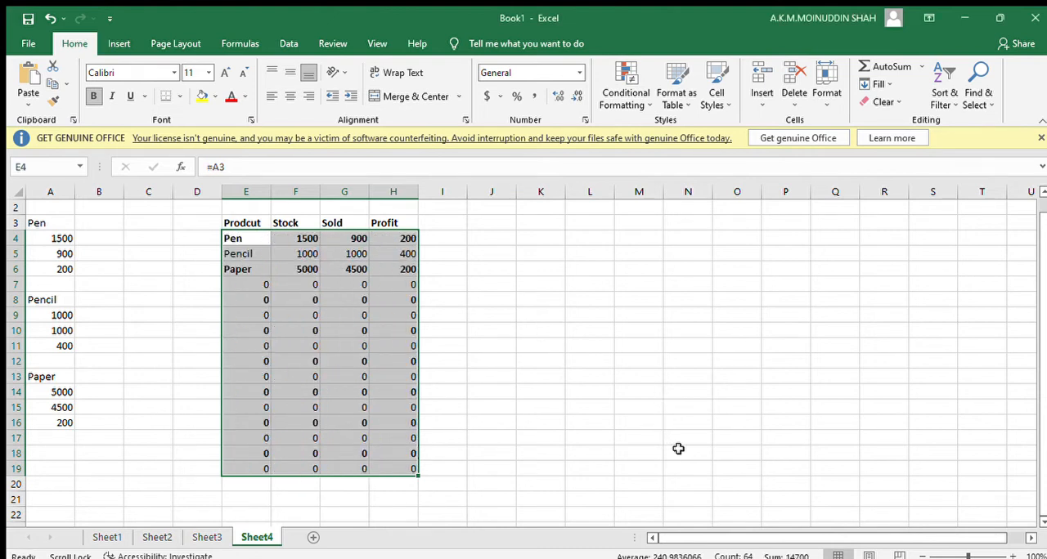
Compare the Pen and Pencil formulas in rows 4 and 5 with their source values in column A.
{"action": "left_click", "coordinate": [234, 239]}
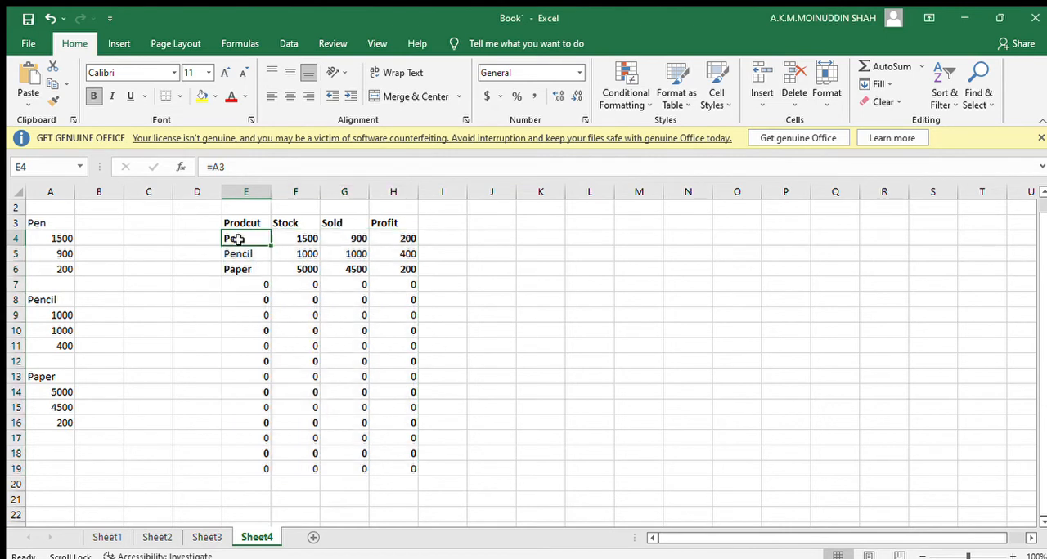
{"action": "left_click_drag", "start_coordinate": [235, 239], "coordinate": [314, 245]}
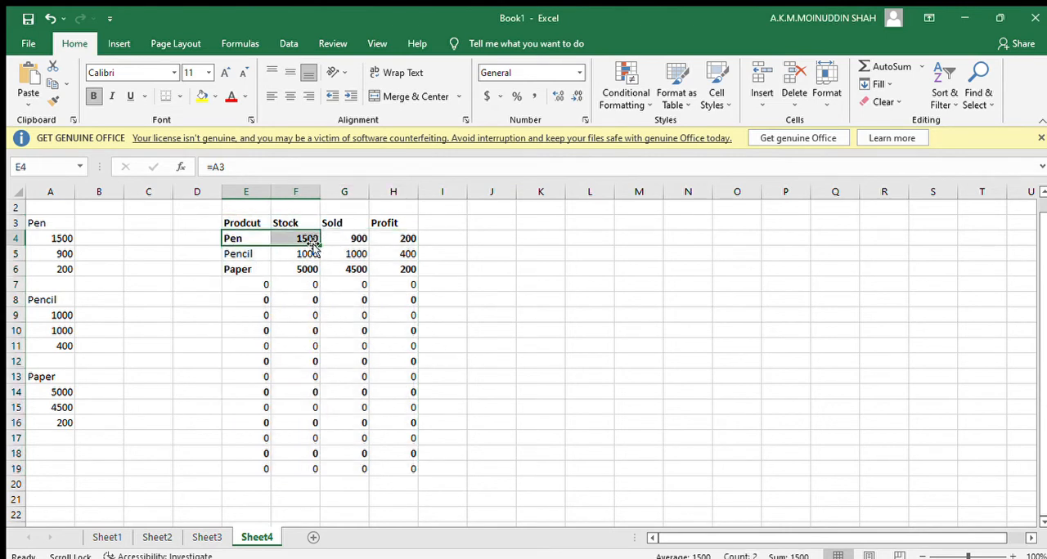
{"action": "left_click", "coordinate": [64, 239]}
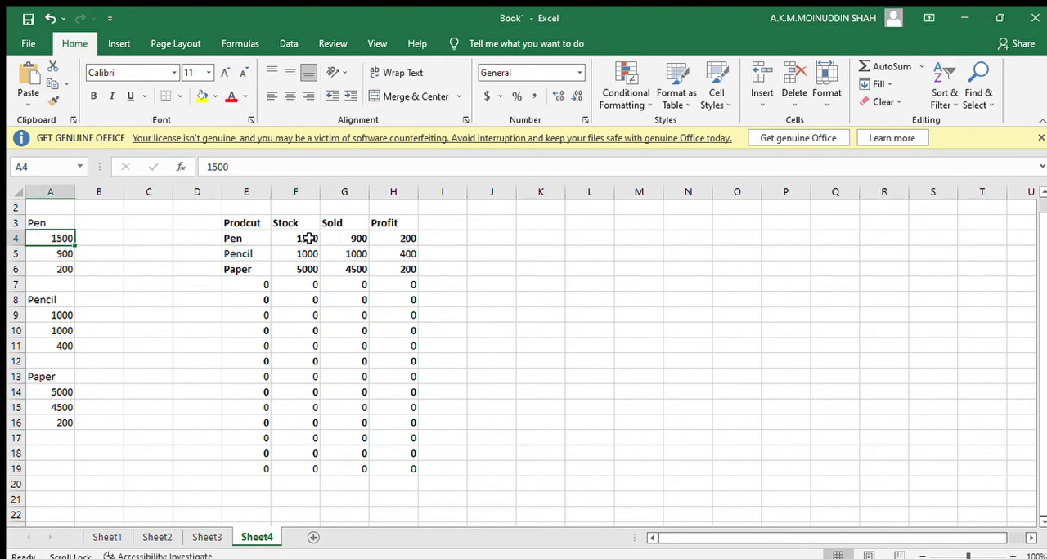
{"action": "left_click", "coordinate": [307, 239]}
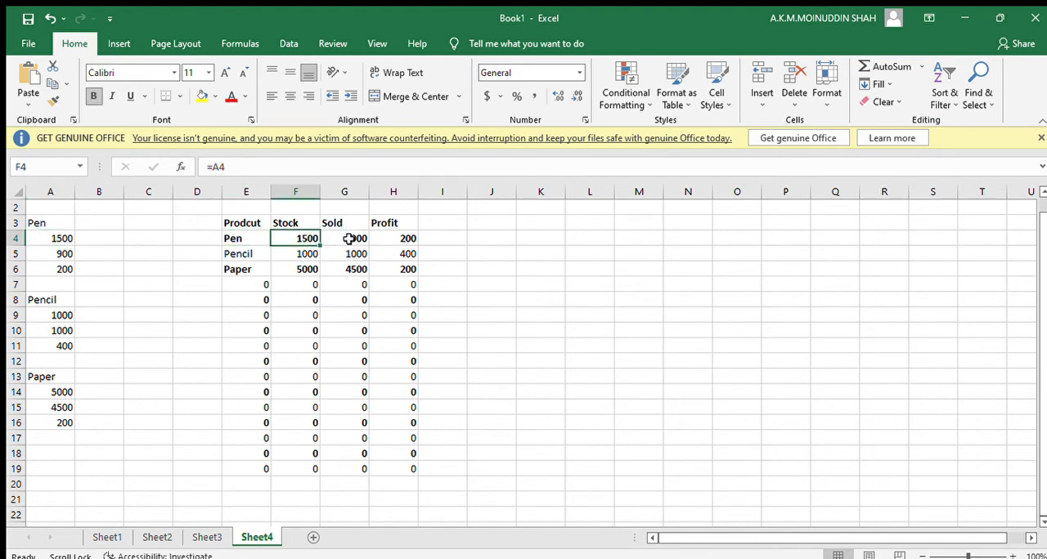
{"action": "left_click", "coordinate": [350, 237]}
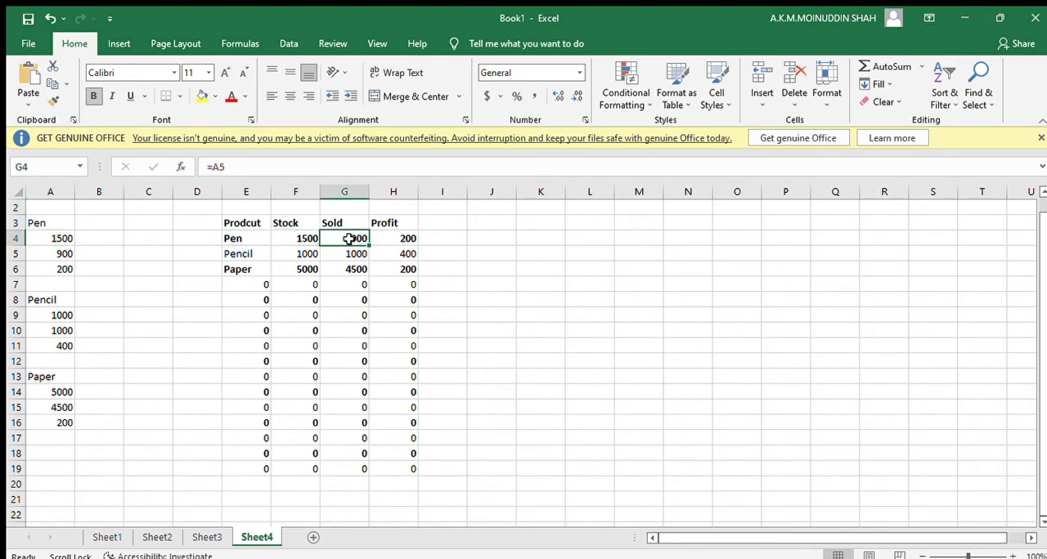
{"action": "left_click", "coordinate": [402, 240]}
{"action": "key", "text": "Left"}
{"action": "left_click", "coordinate": [239, 255]}
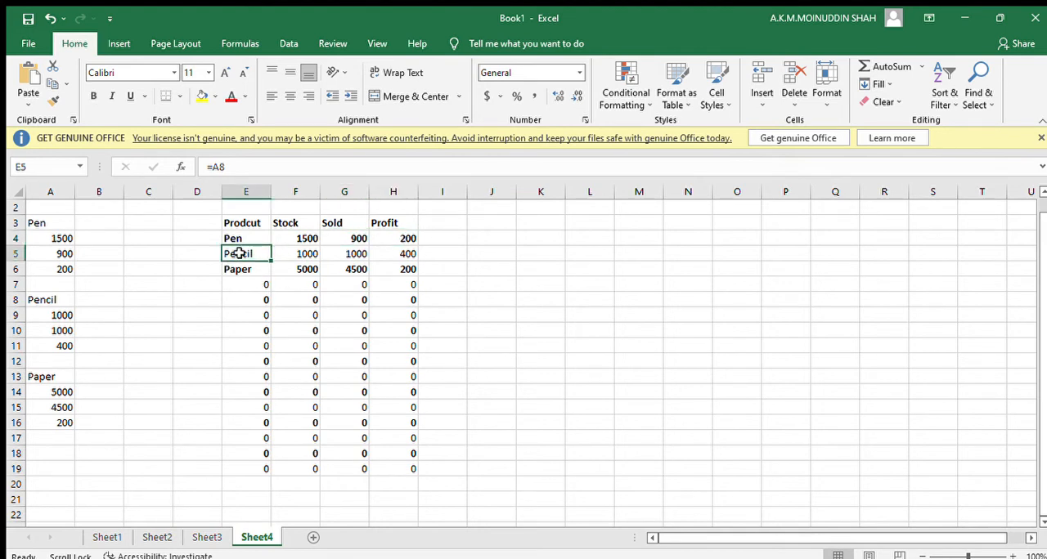
{"action": "left_click", "coordinate": [50, 195]}
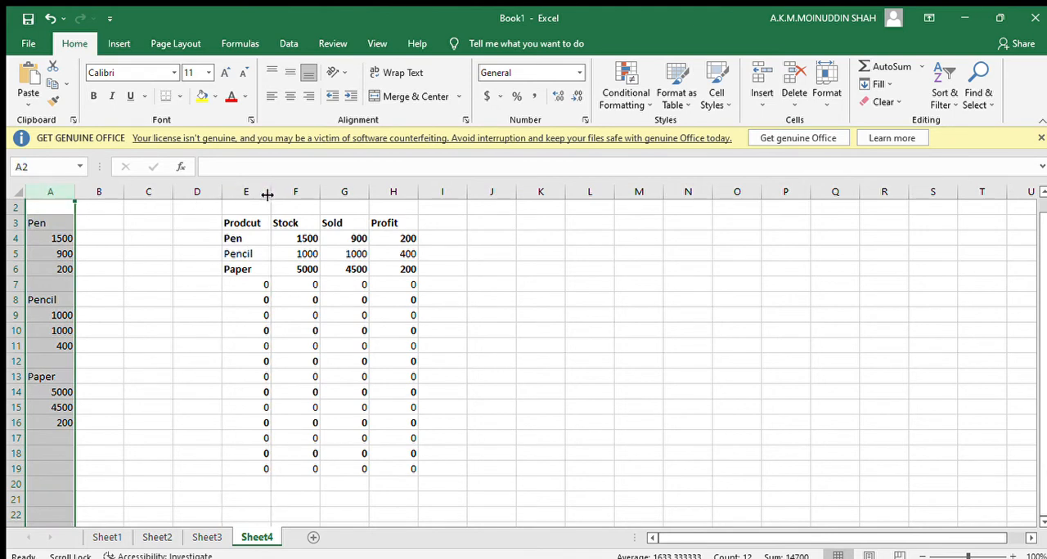
{"action": "mouse_move", "coordinate": [257, 193]}
{"action": "left_mouse_down"}
{"action": "mouse_move", "coordinate": [398, 192]}
{"action": "mouse_move", "coordinate": [405, 201]}
{"action": "left_mouse_up"}
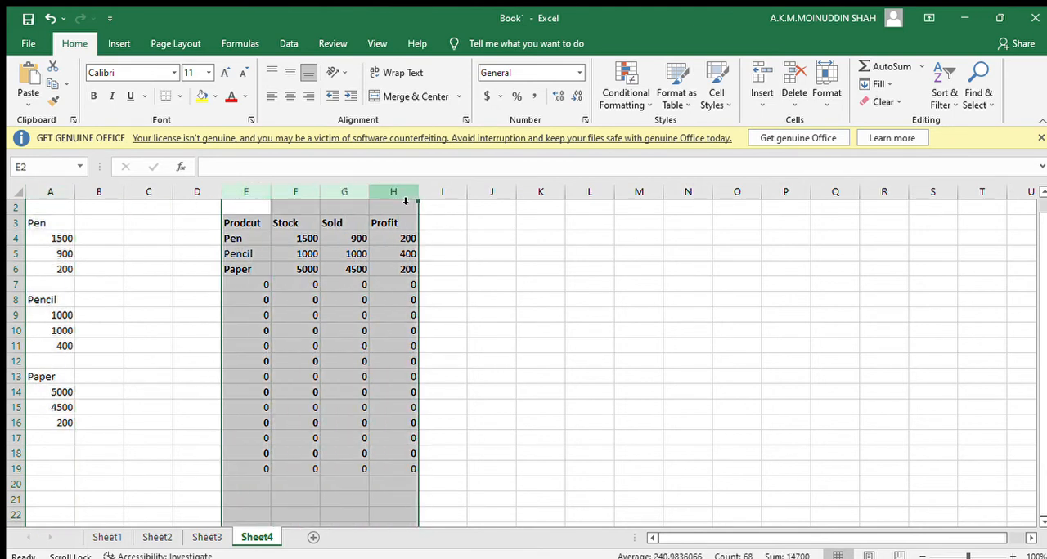
Apply a custom number format to the unused formula cells E7:H19 that hides zeros and shows thousands separators.
{"action": "left_click", "coordinate": [257, 287]}
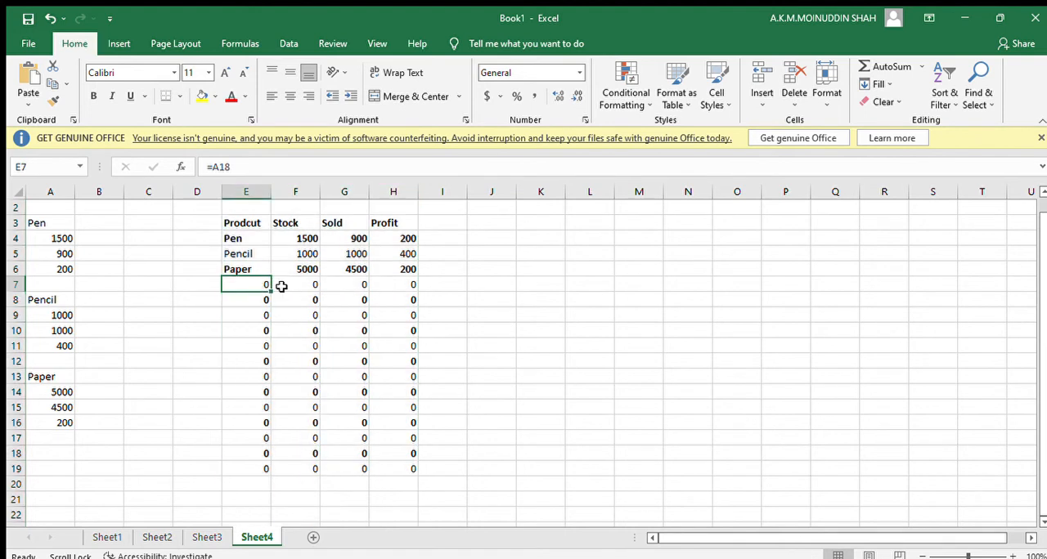
{"action": "mouse_move", "coordinate": [281, 286]}
{"action": "left_mouse_down"}
{"action": "mouse_move", "coordinate": [411, 310]}
{"action": "mouse_move", "coordinate": [423, 405]}
{"action": "mouse_move", "coordinate": [409, 415]}
{"action": "mouse_move", "coordinate": [409, 464]}
{"action": "left_mouse_up"}
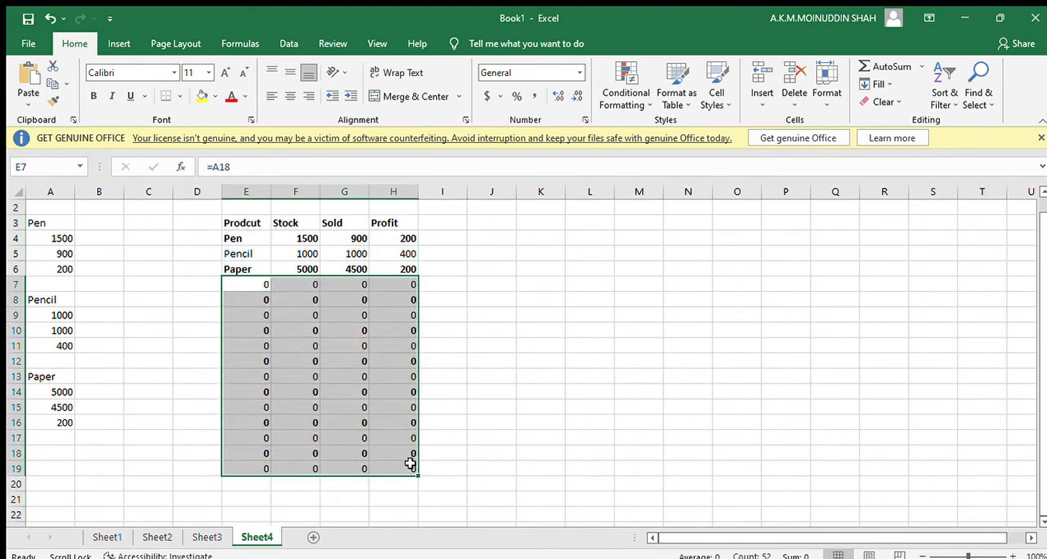
{"action": "left_click", "coordinate": [63, 456]}
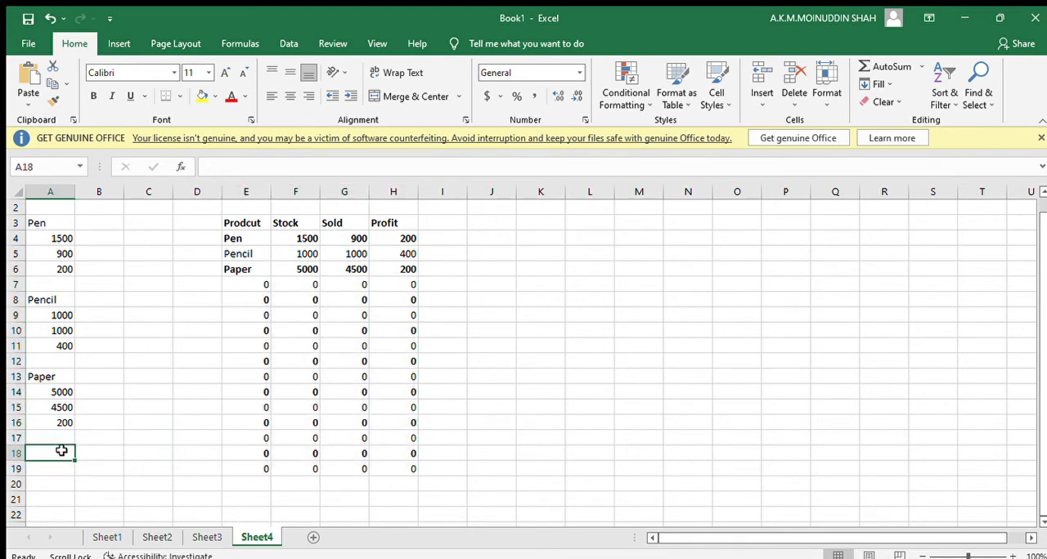
{"action": "scroll", "coordinate": [61, 450], "scroll_direction": "down", "scroll_amount": 2}
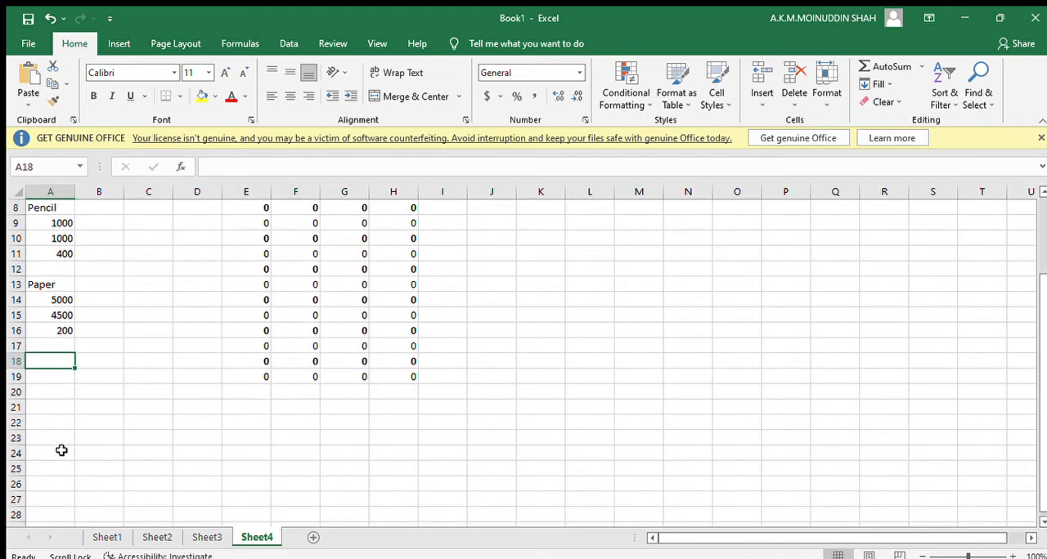
{"action": "scroll", "coordinate": [61, 451], "scroll_direction": "down", "scroll_amount": 1}
{"action": "scroll", "coordinate": [61, 451], "scroll_direction": "up", "scroll_amount": 3}
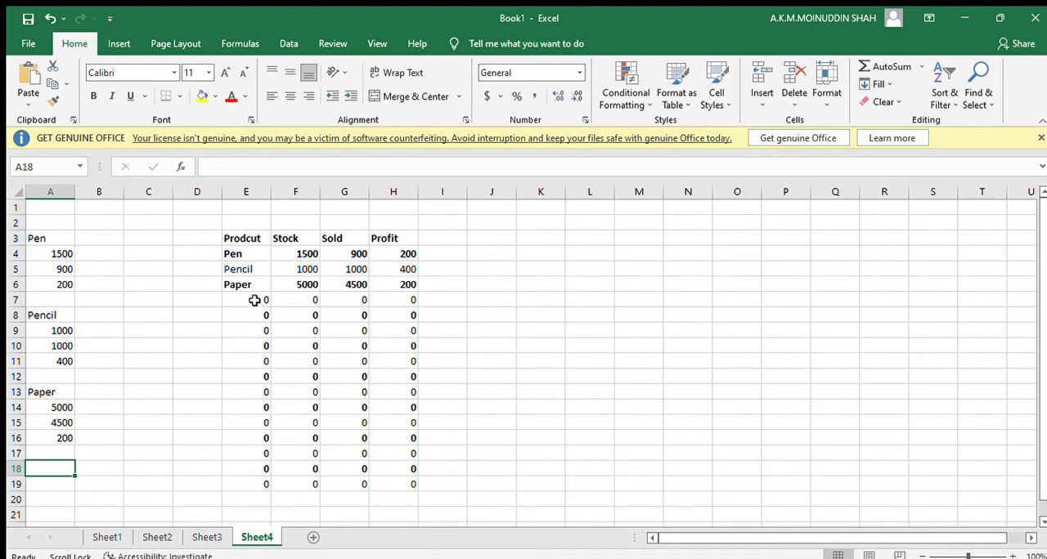
{"action": "left_click_drag", "start_coordinate": [257, 302], "coordinate": [409, 484]}
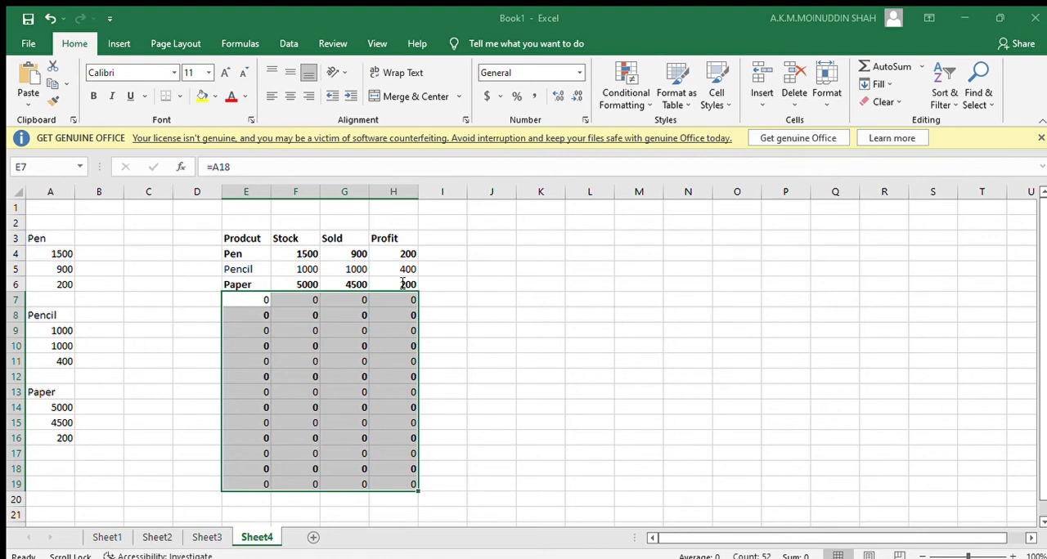
{"action": "left_click", "coordinate": [524, 520]}
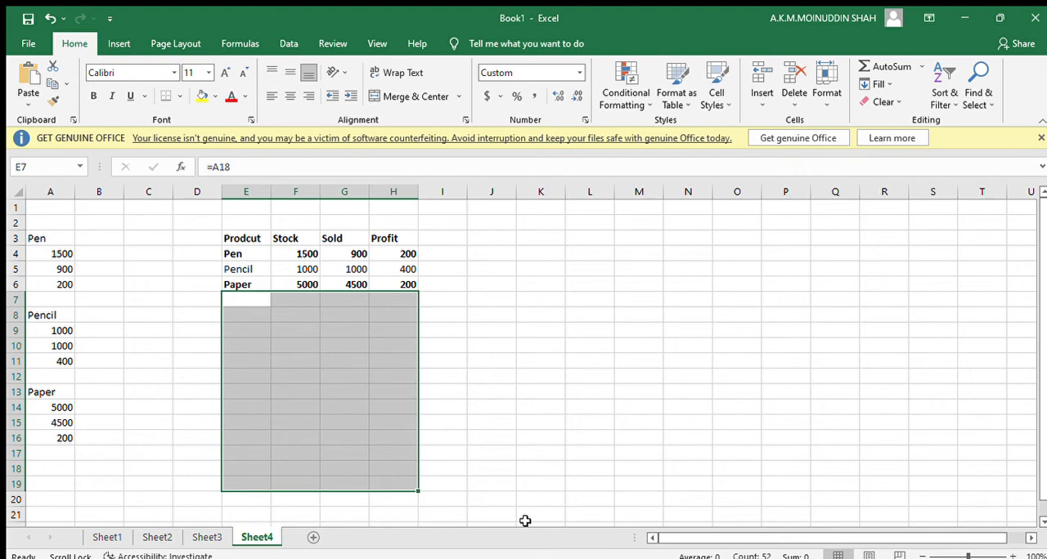
Inspect the blank-looking formula cells below the Paper row and the empty source cell A18.
{"action": "left_click", "coordinate": [323, 315]}
{"action": "left_click", "coordinate": [412, 303]}
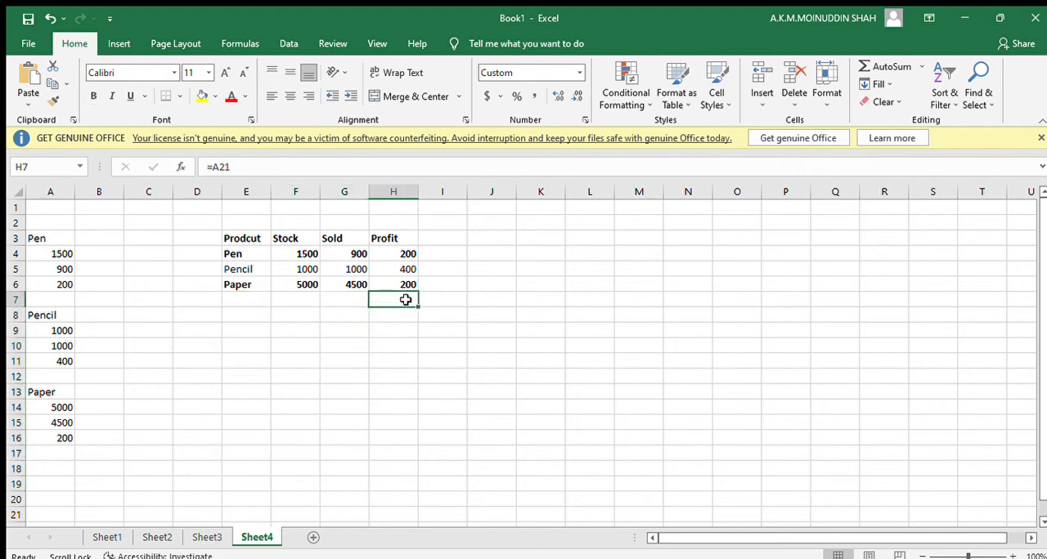
{"action": "left_click", "coordinate": [317, 394]}
{"action": "left_click_drag", "start_coordinate": [246, 298], "coordinate": [425, 442]}
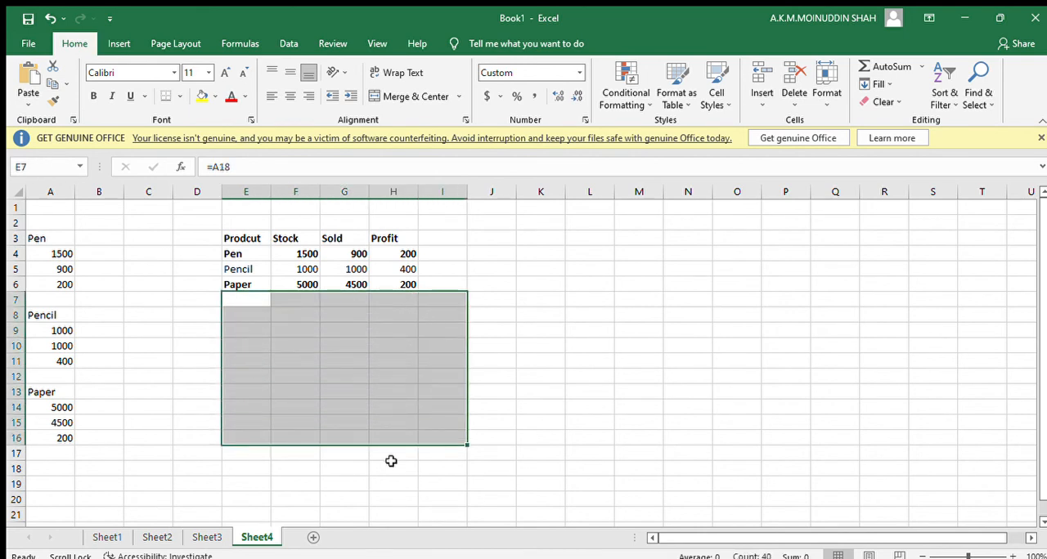
{"action": "left_click", "coordinate": [44, 469]}
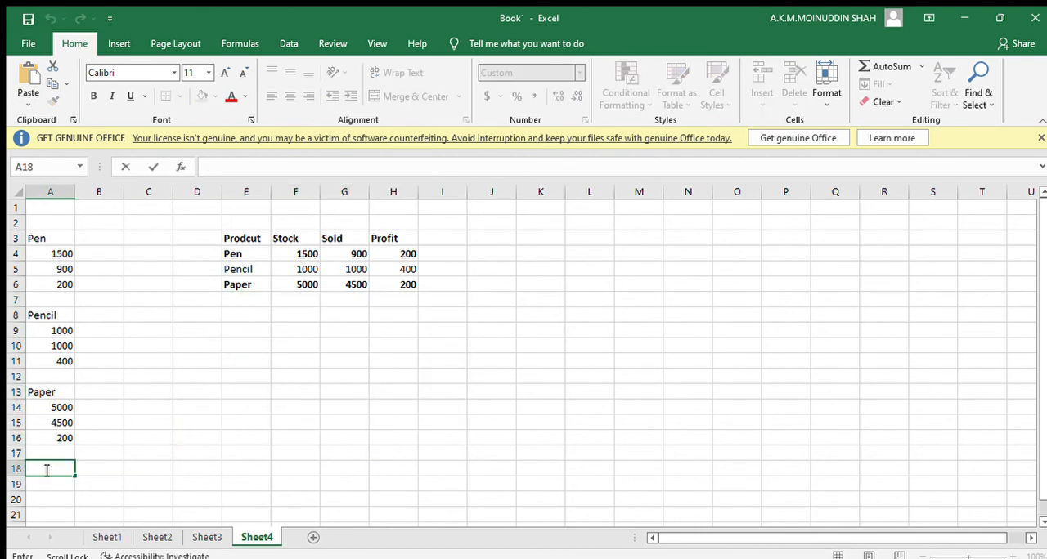
{"action": "left_click", "coordinate": [181, 465]}
{"action": "left_click", "coordinate": [54, 467]}
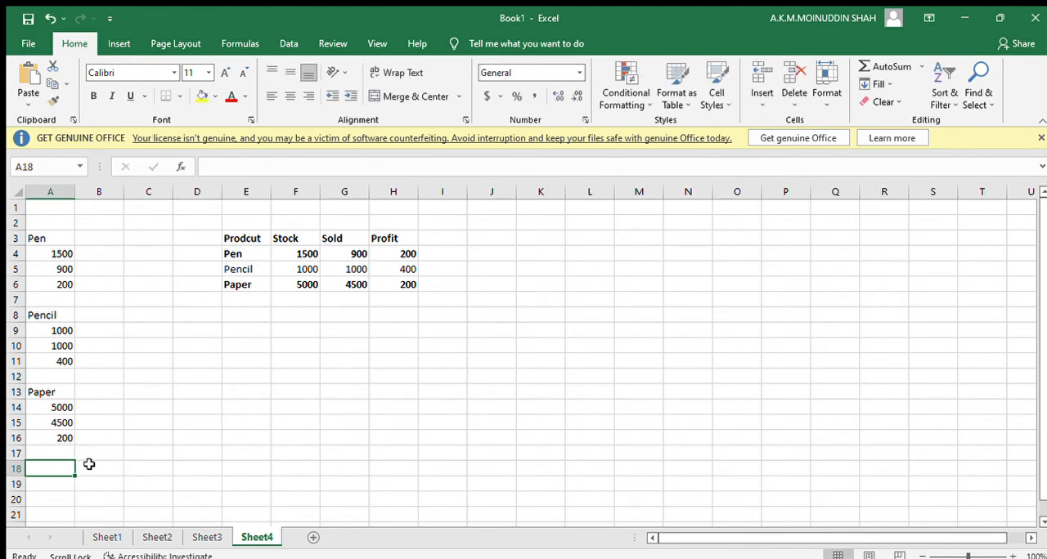
{"action": "left_click", "coordinate": [177, 459]}
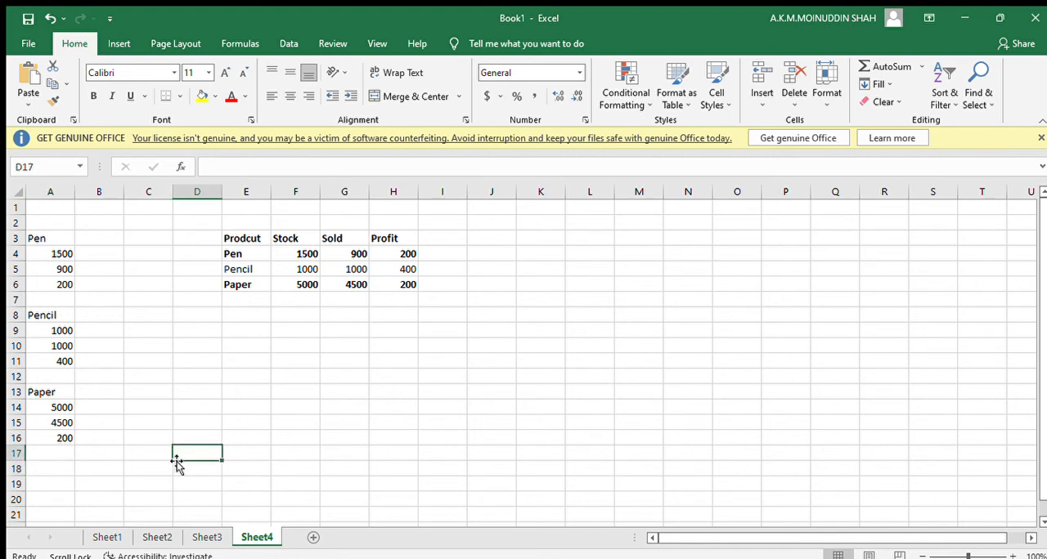
Add a new product named Marker to the source list in cell A18.
{"action": "left_click", "coordinate": [55, 471]}
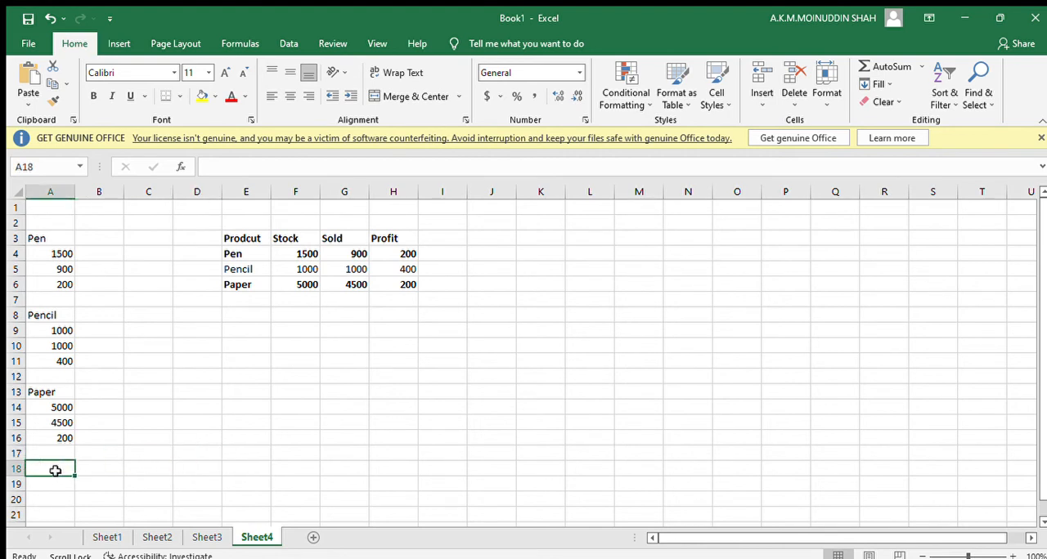
{"action": "type", "text": "Ma"}
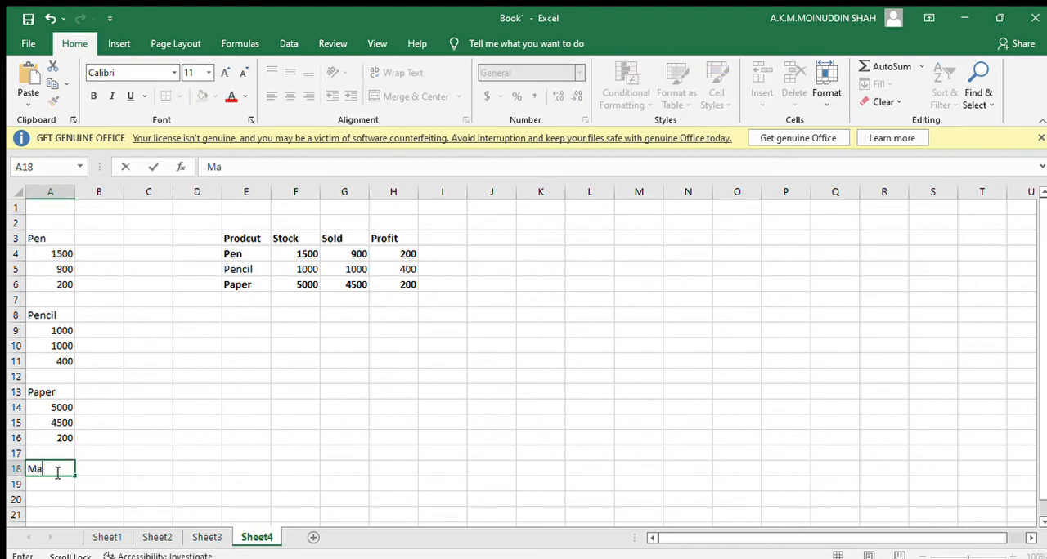
{"action": "type", "text": "rker"}
{"action": "key", "text": "Return"}
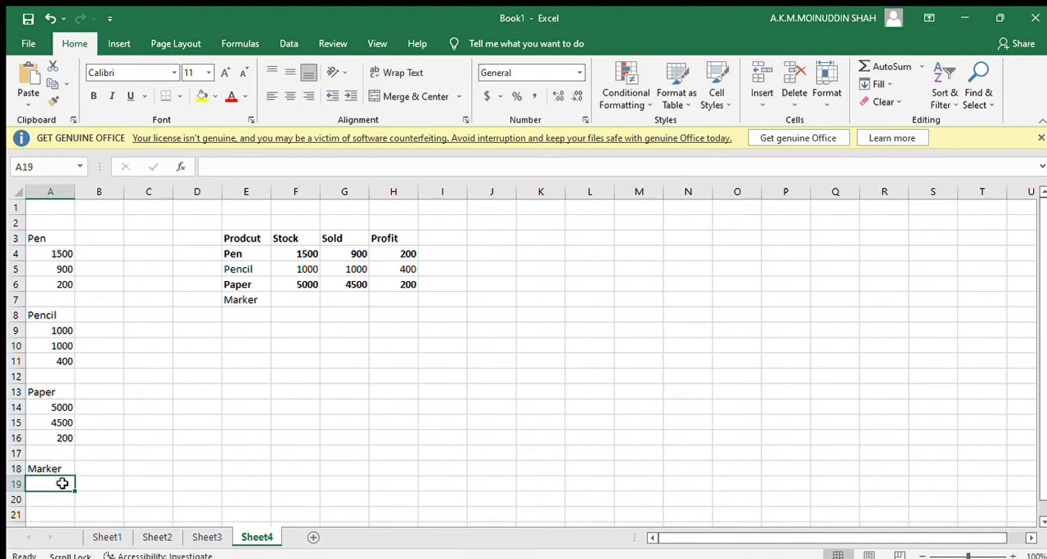
Enter Marker's stock 1200, sold 900 and profit 300 in cells A19 to A21.
{"action": "type", "text": "1200"}
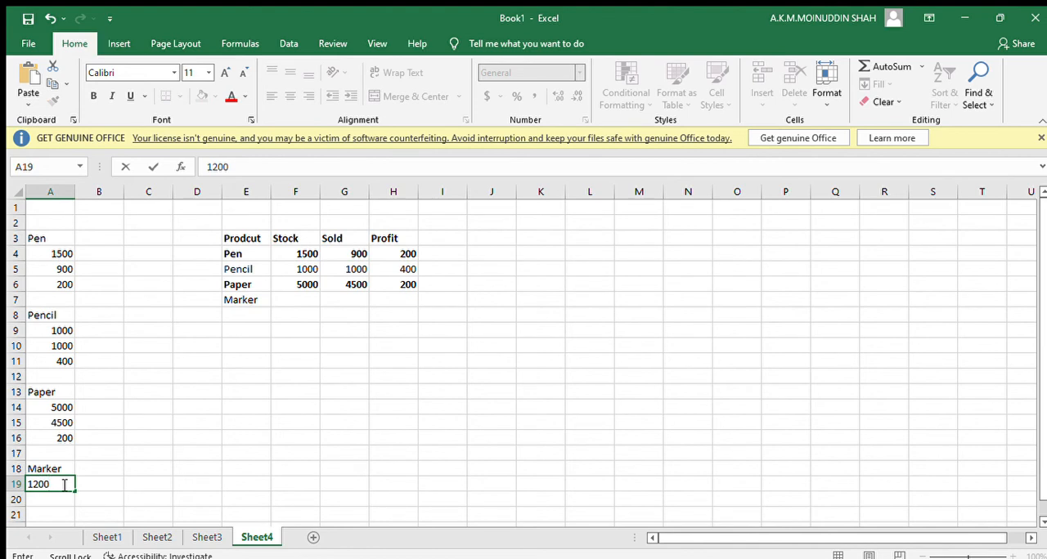
{"action": "scroll", "coordinate": [64, 483], "scroll_direction": "down", "scroll_amount": 1}
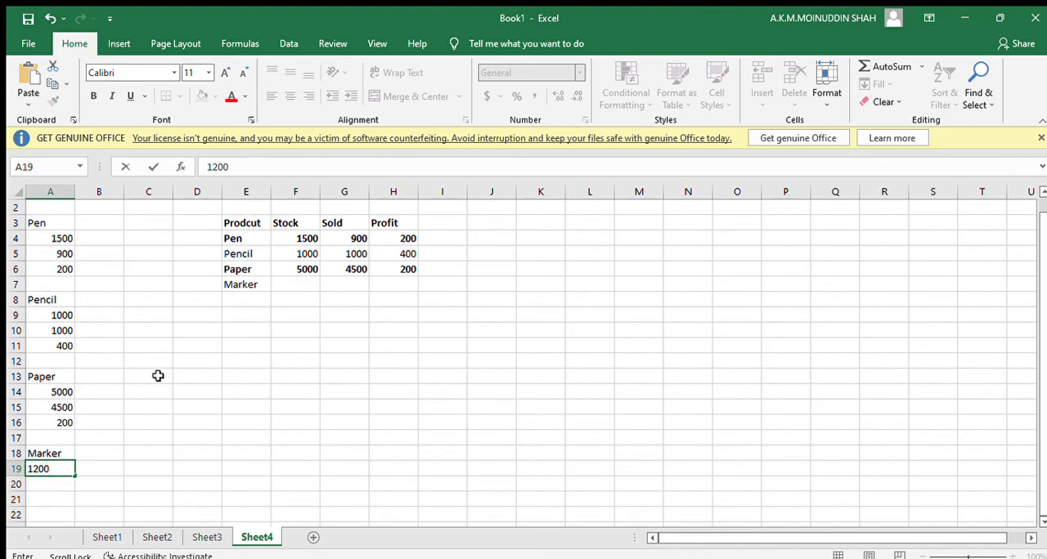
{"action": "left_click", "coordinate": [61, 486]}
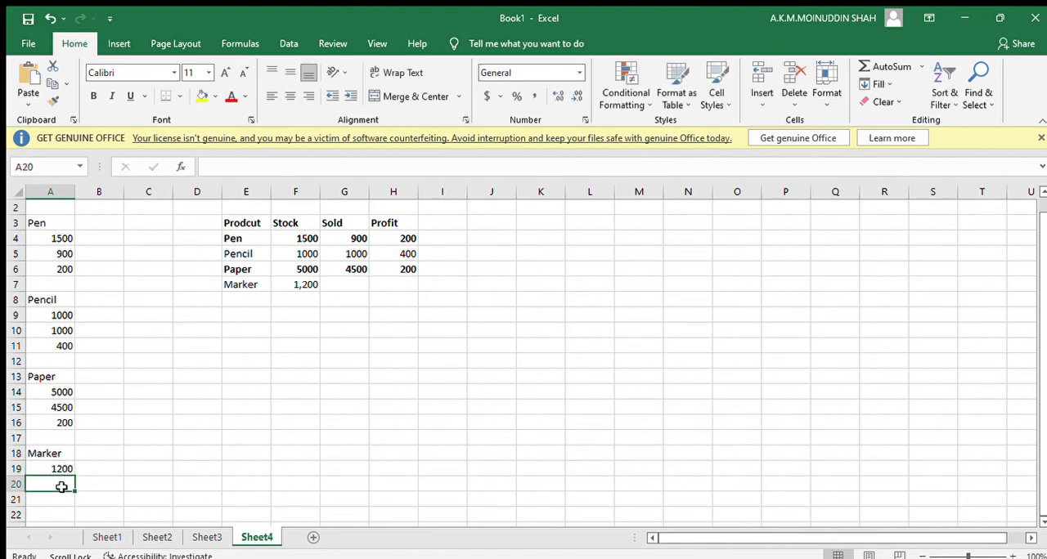
{"action": "type", "text": "900"}
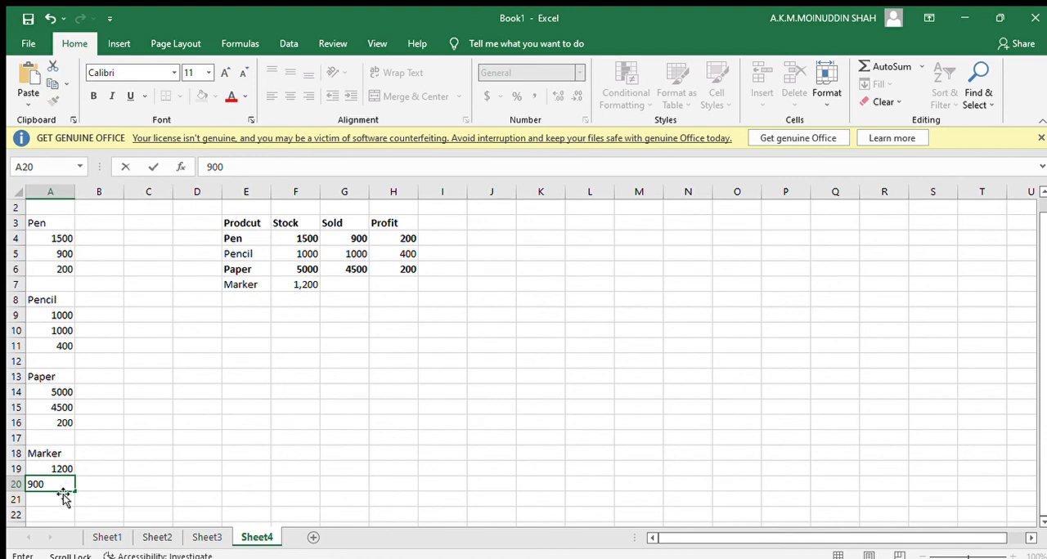
{"action": "left_click", "coordinate": [61, 498]}
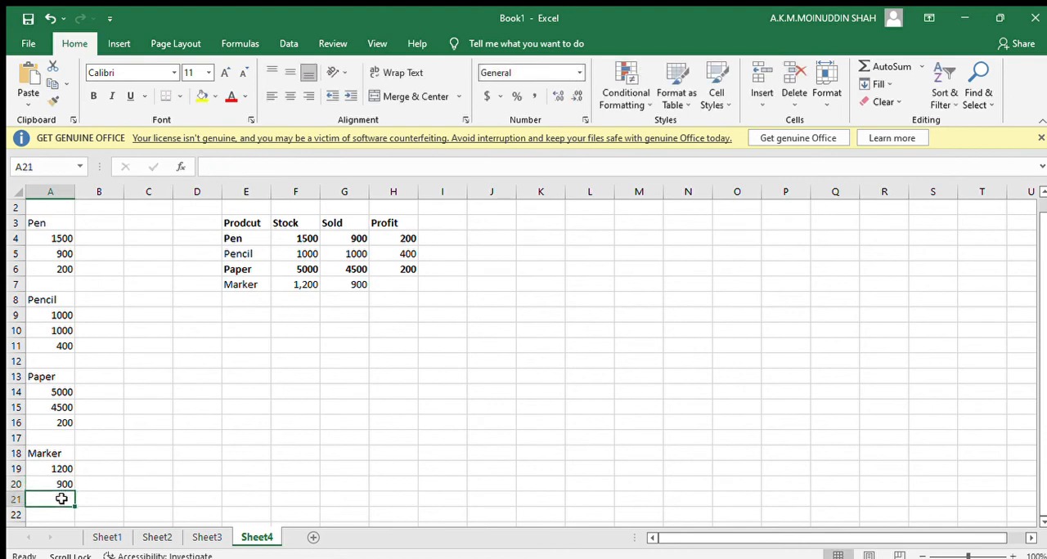
{"action": "type", "text": "300"}
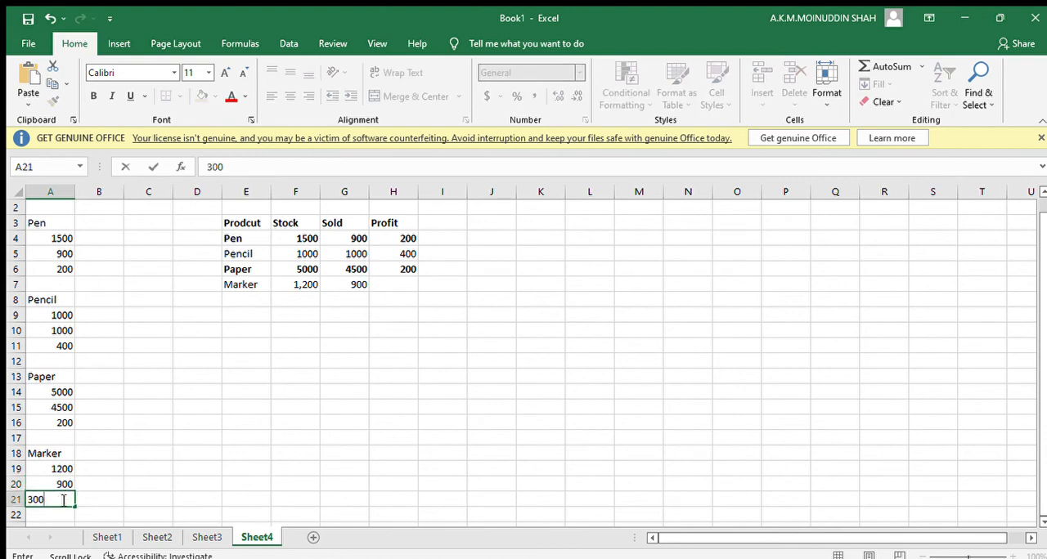
{"action": "left_click", "coordinate": [189, 474]}
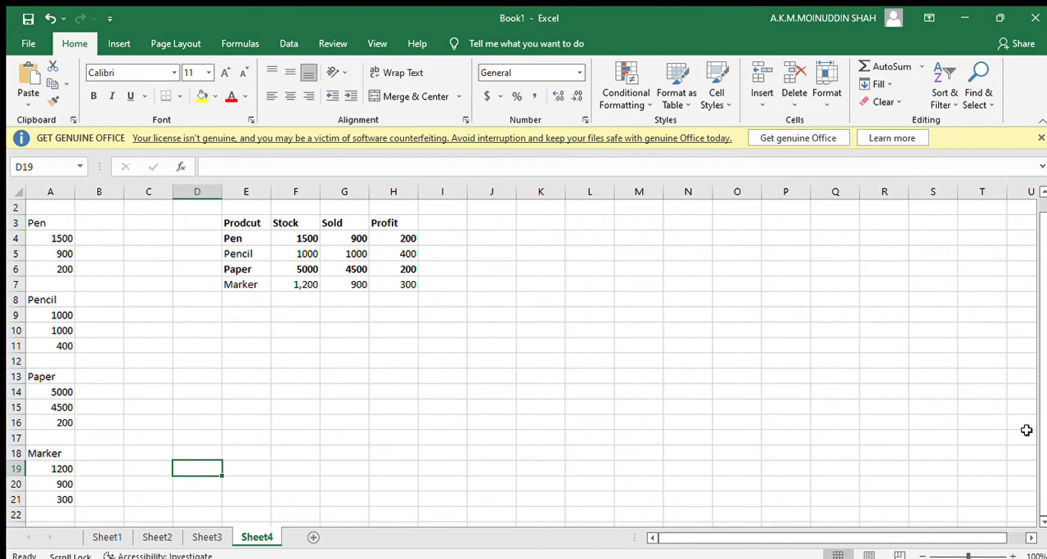
Add another new product named Shapner to the source list in cell A23.
{"action": "left_click", "coordinate": [1042, 521]}
{"action": "left_click", "coordinate": [1042, 521]}
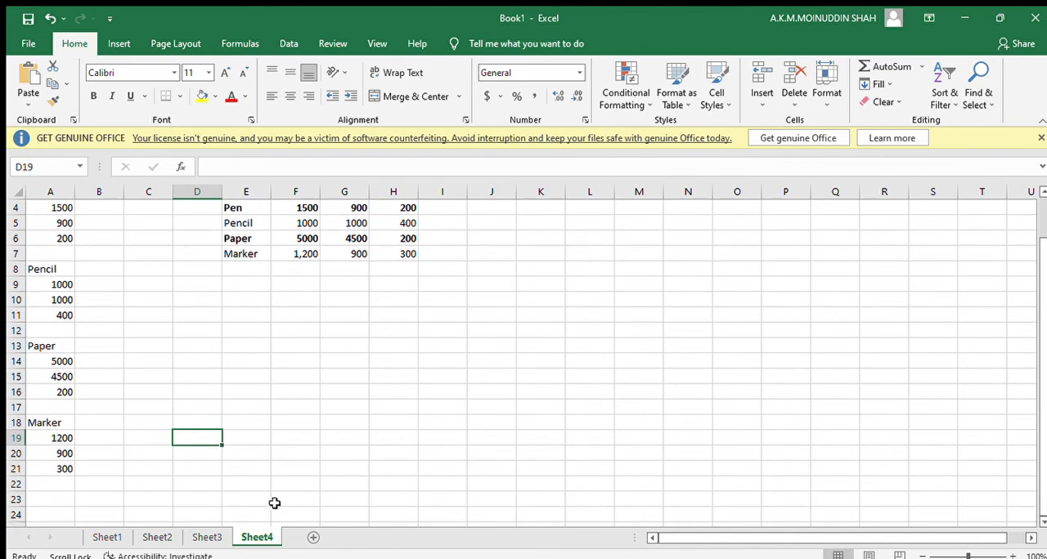
{"action": "left_click", "coordinate": [63, 500]}
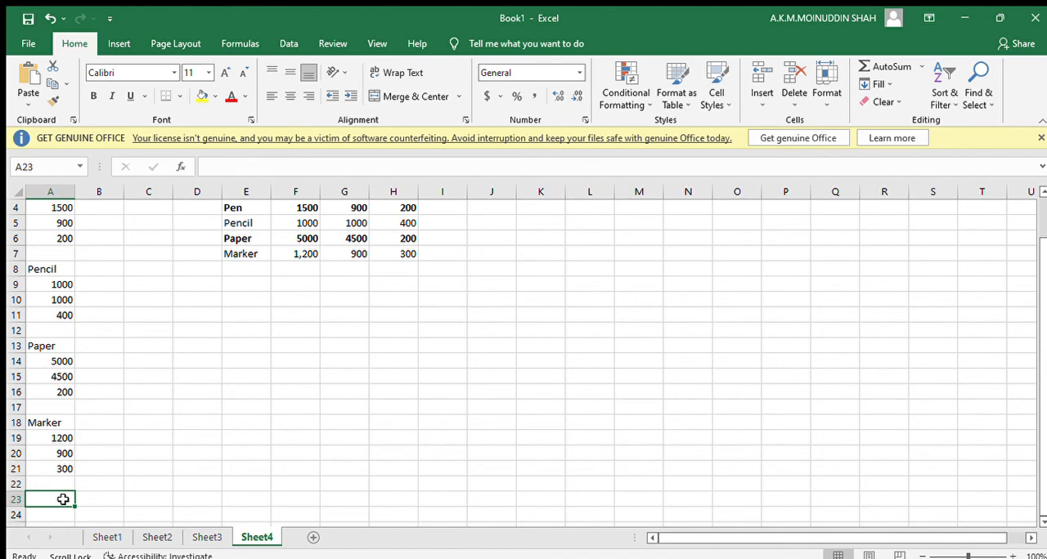
{"action": "type", "text": "Sga"}
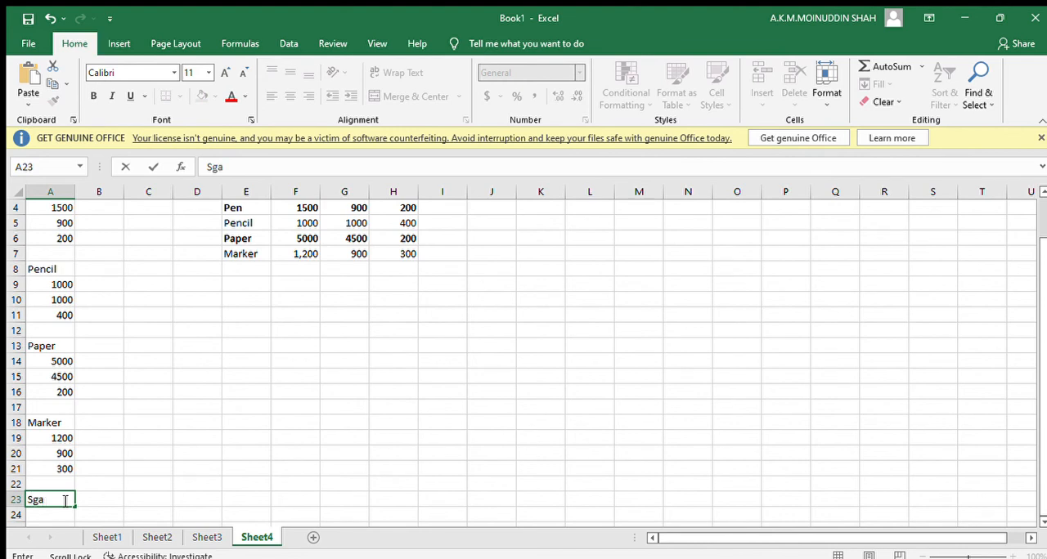
{"action": "key", "text": "BackSpace"}
{"action": "key", "text": "BackSpace"}
{"action": "type", "text": "hapner"}
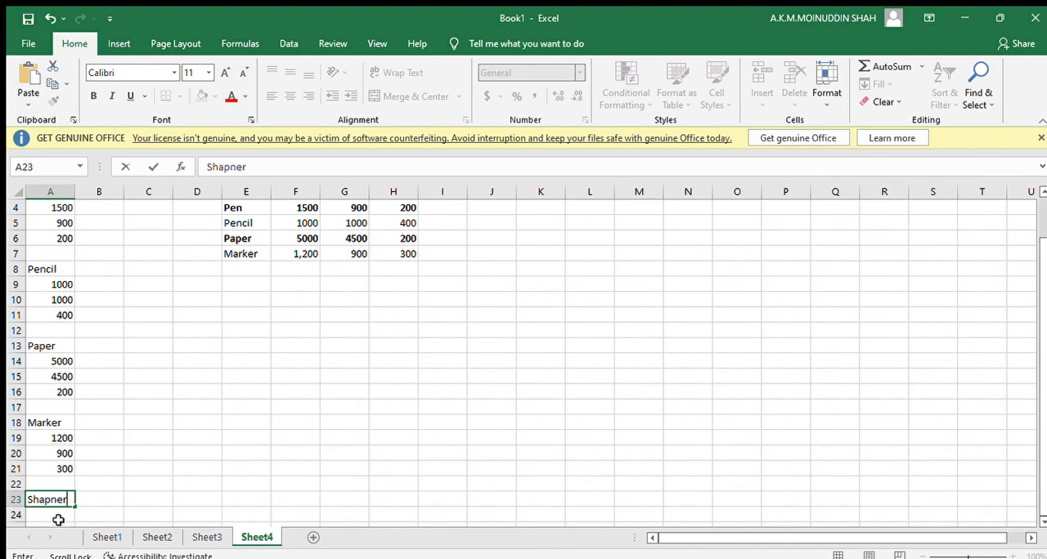
Enter Shapner's stock 600, sold 100 and profit 5 in cells A24 to A26.
{"action": "left_click", "coordinate": [59, 516]}
{"action": "type", "text": "600"}
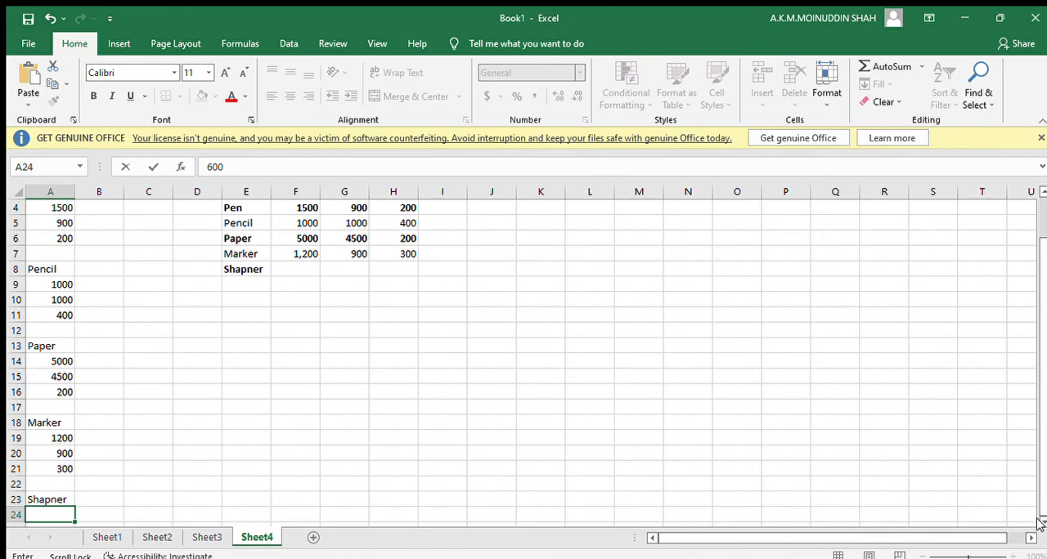
{"action": "scroll", "coordinate": [372, 446], "scroll_direction": "down", "scroll_amount": 2}
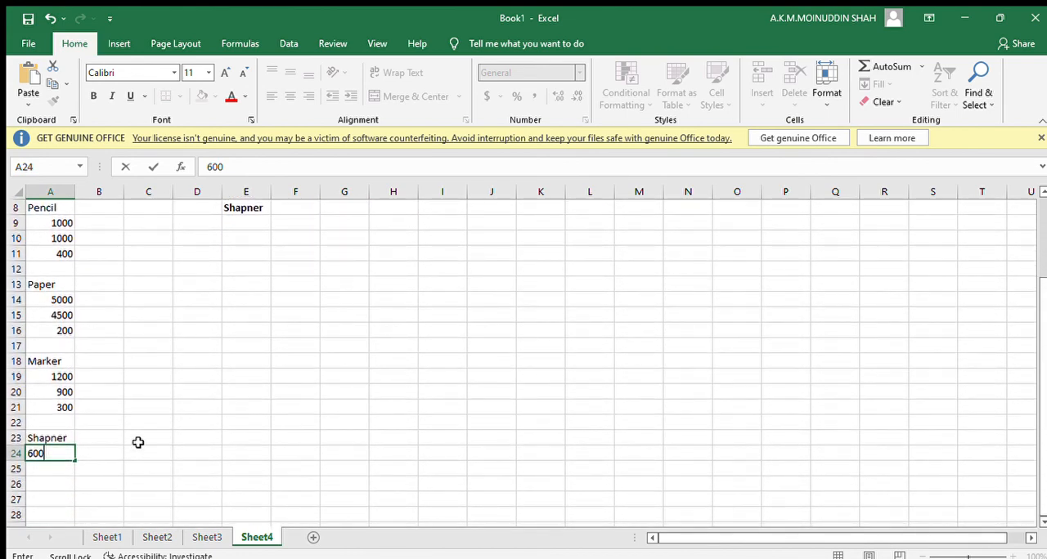
{"action": "left_click", "coordinate": [63, 471]}
{"action": "type", "text": "100"}
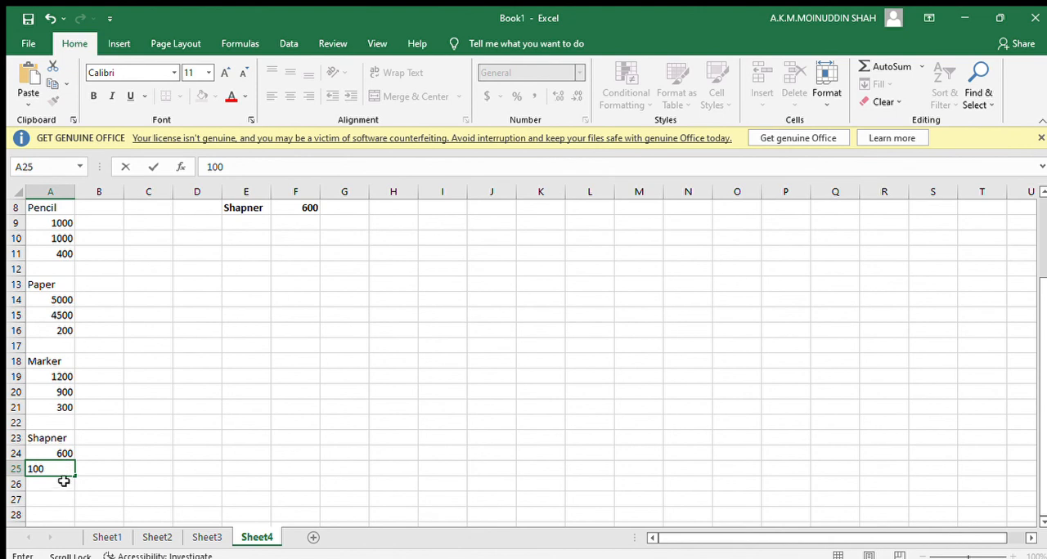
{"action": "left_click", "coordinate": [64, 484]}
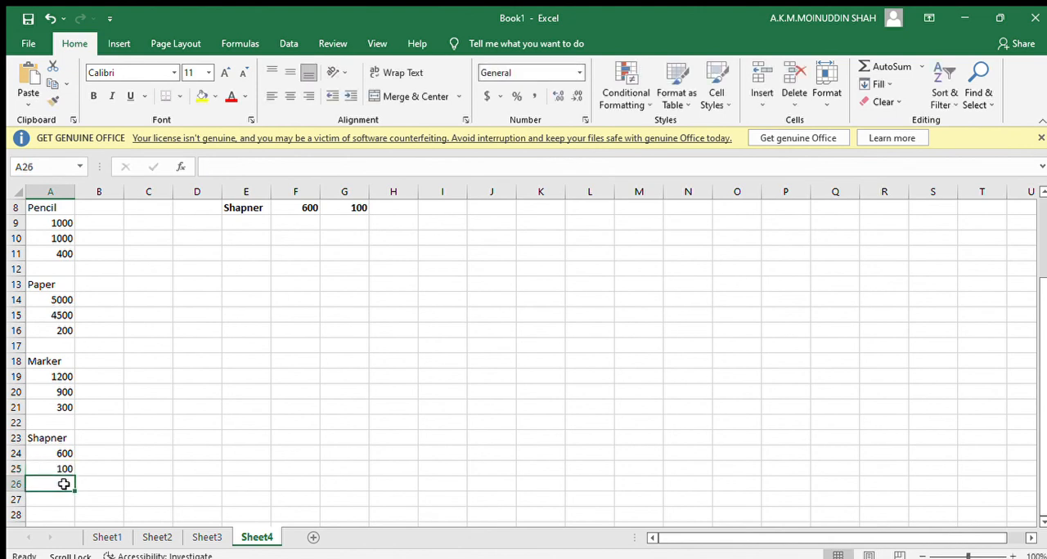
{"action": "type", "text": "5"}
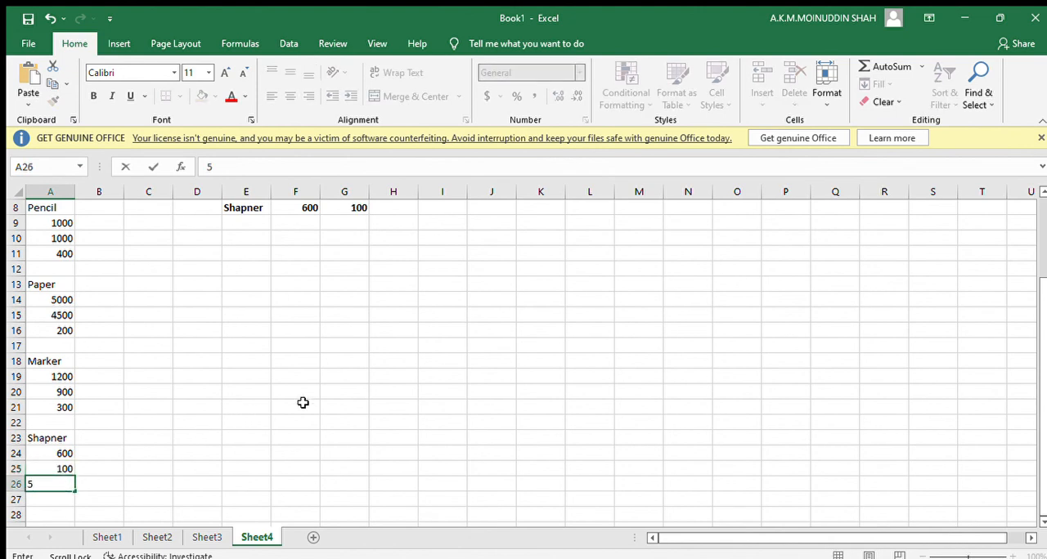
{"action": "left_click", "coordinate": [329, 405]}
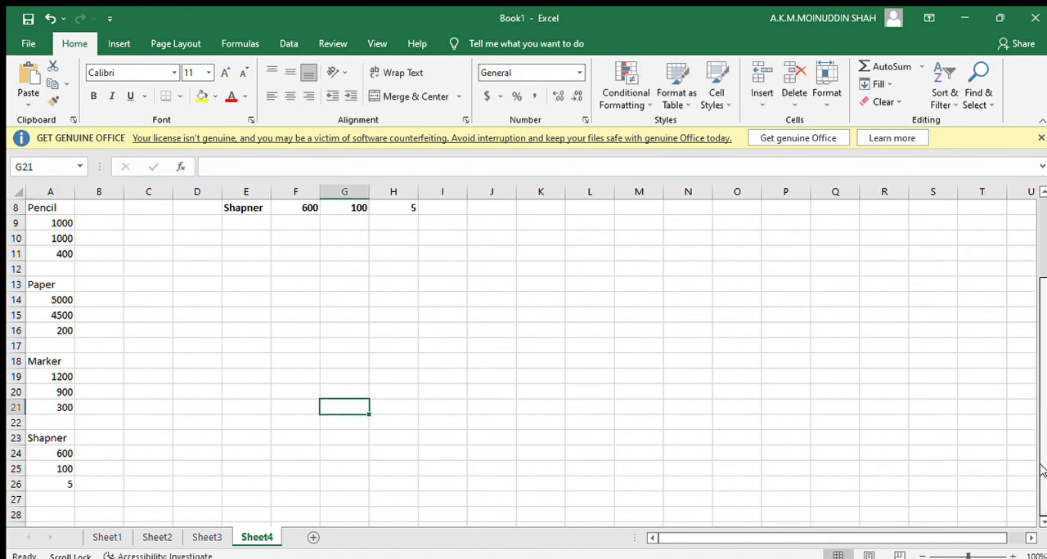
Apply all borders to the product table from the header row through the Shapner row, E3:H8.
{"action": "scroll", "coordinate": [1015, 386], "scroll_direction": "up", "scroll_amount": 3}
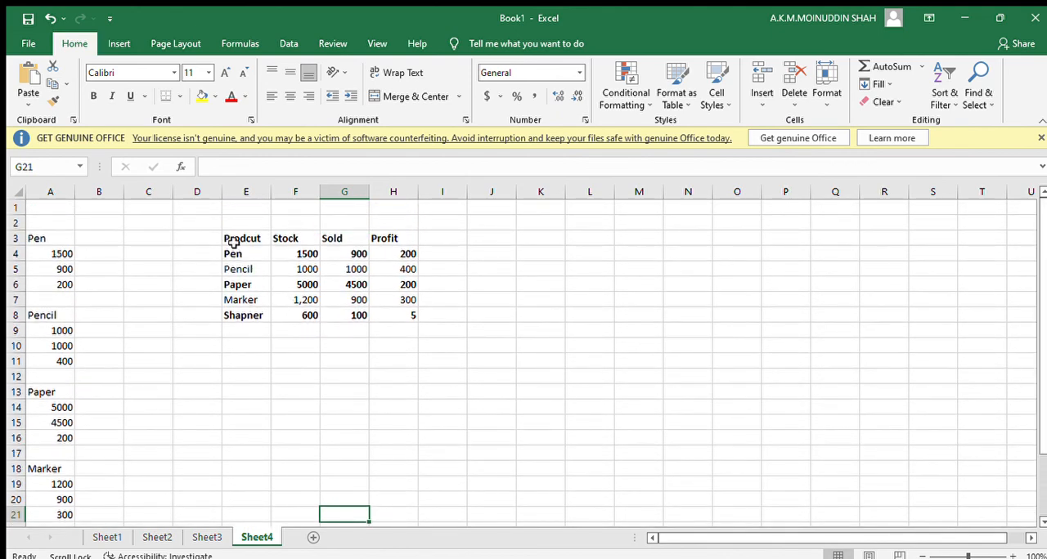
{"action": "left_click_drag", "start_coordinate": [237, 242], "coordinate": [409, 314]}
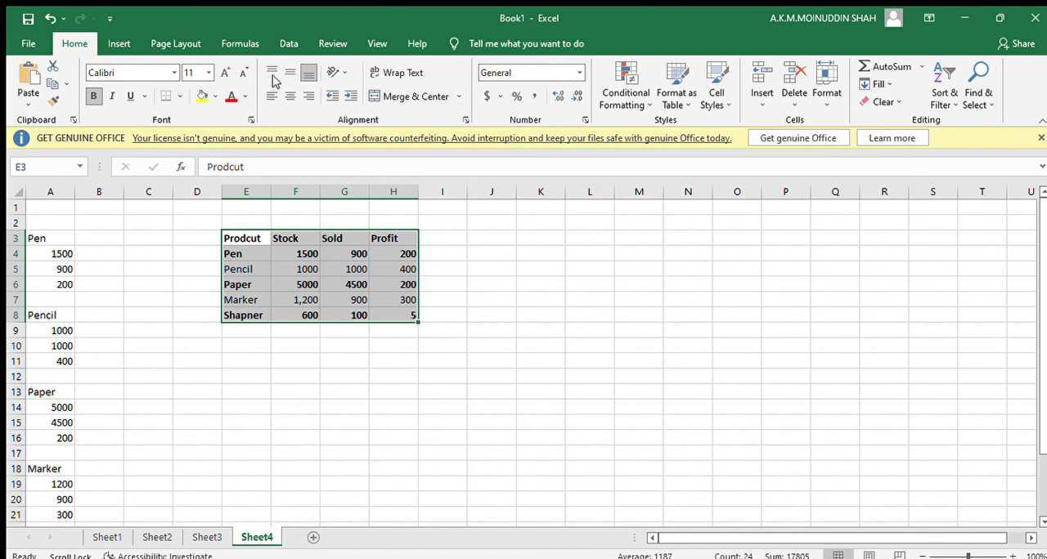
{"action": "left_click", "coordinate": [178, 97]}
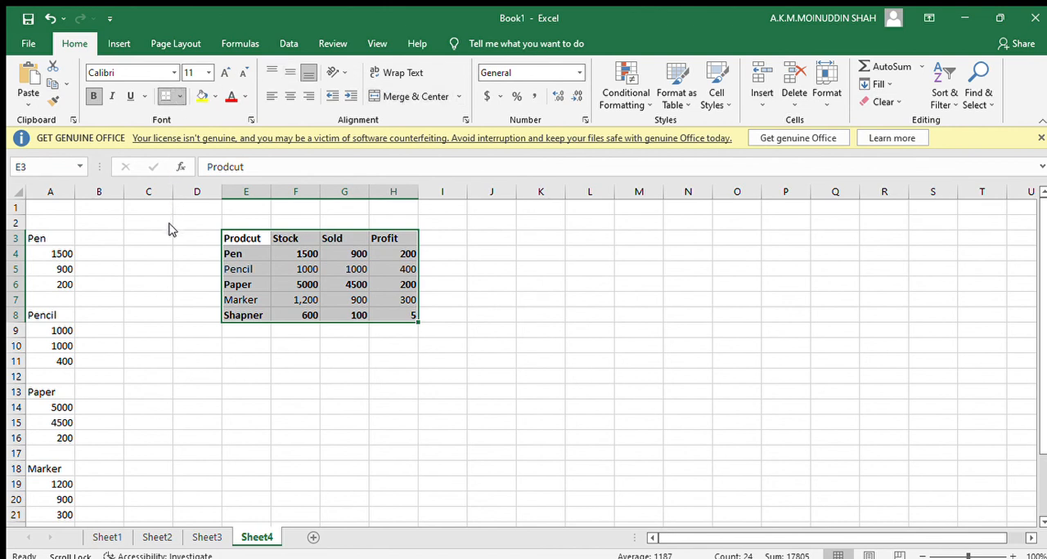
{"action": "left_click", "coordinate": [403, 344]}
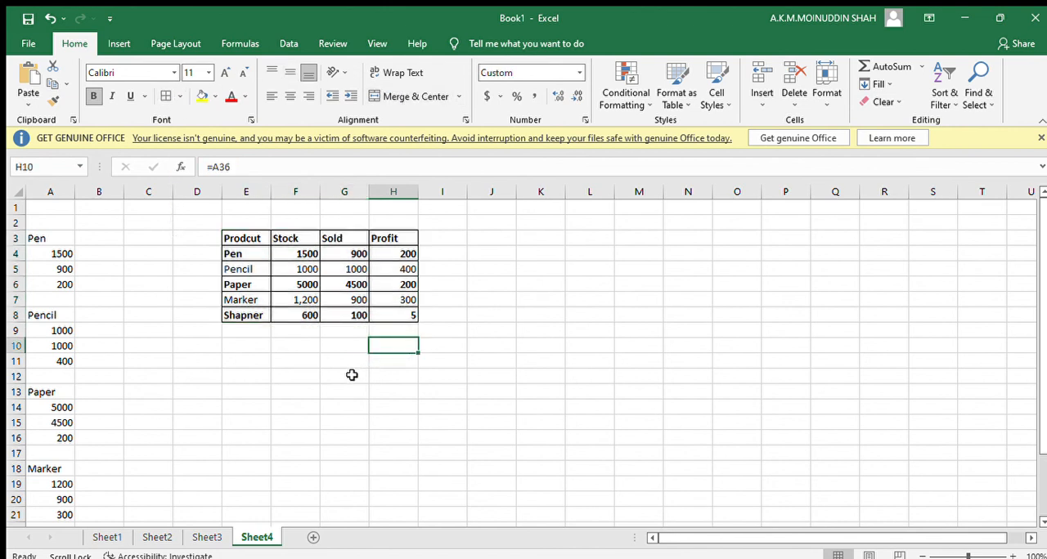
Total the Stock column in cell F9 with the formula =SUM(F4:F8).
{"action": "left_click", "coordinate": [301, 332]}
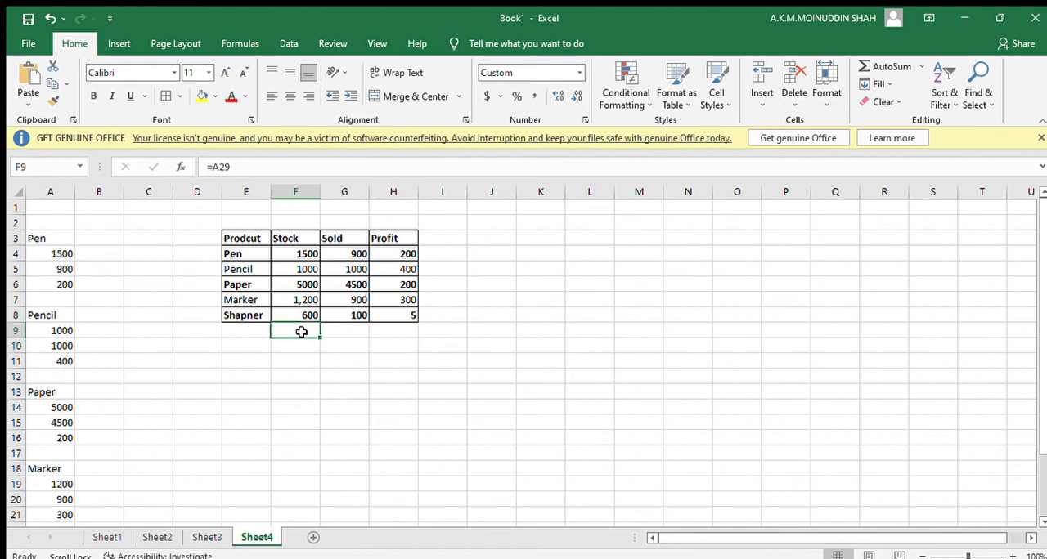
{"action": "type", "text": "=sum"}
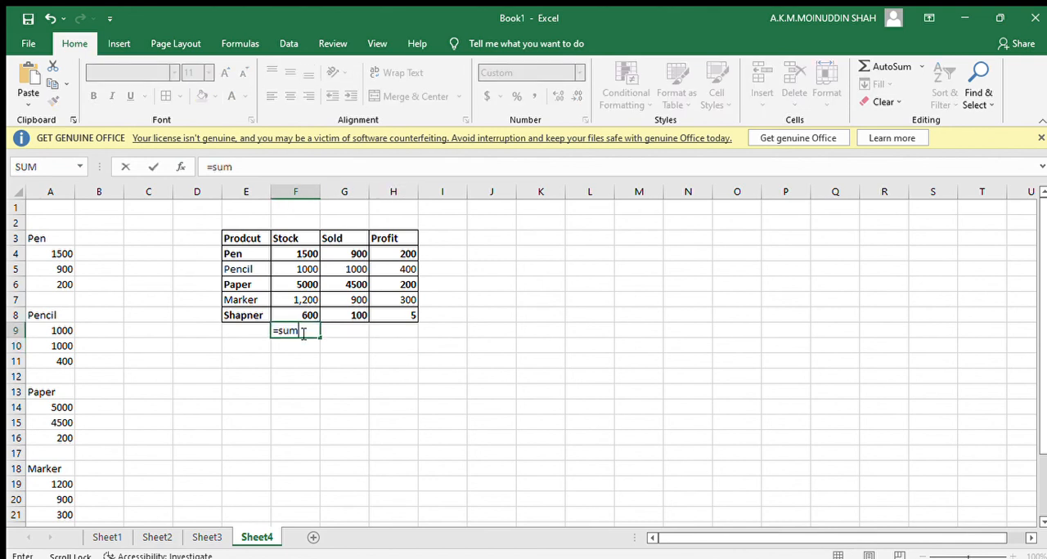
{"action": "type", "text": "("}
{"action": "left_click_drag", "start_coordinate": [308, 254], "coordinate": [307, 314]}
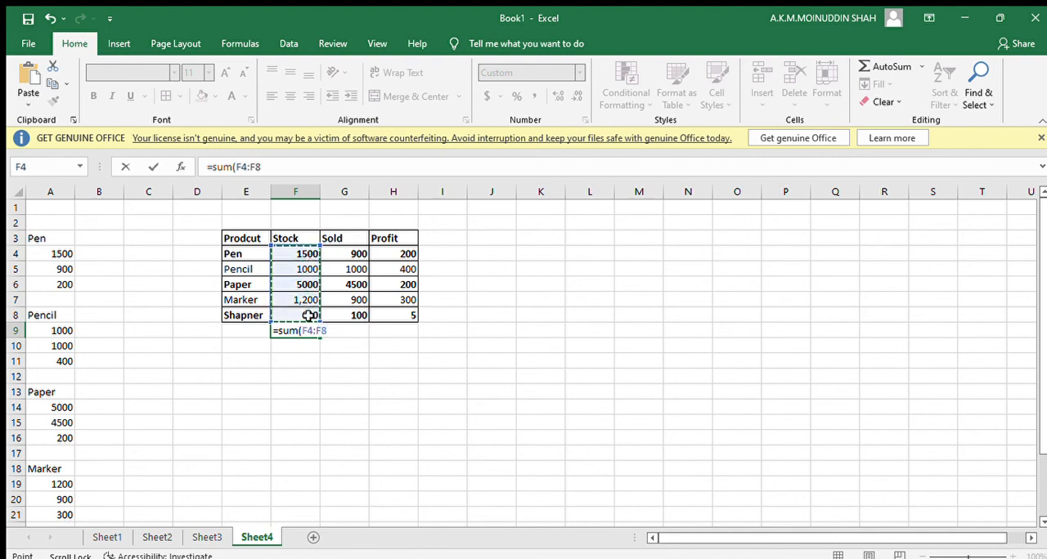
{"action": "key", "text": "Return"}
Copy the stock total formula from F9 across to G9:H9 for the Sold and Profit columns.
{"action": "left_click", "coordinate": [306, 331]}
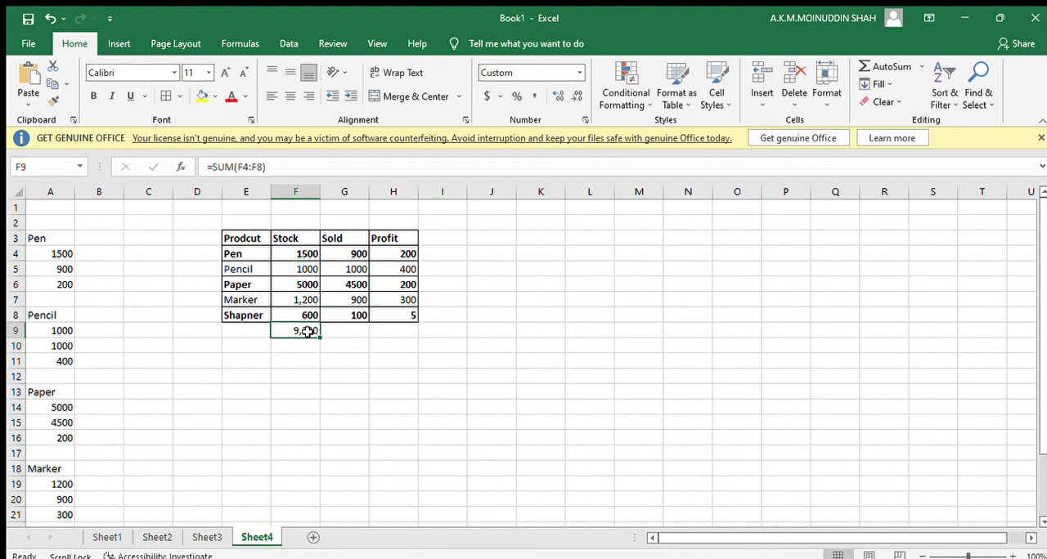
{"action": "left_click_drag", "start_coordinate": [322, 337], "coordinate": [416, 332]}
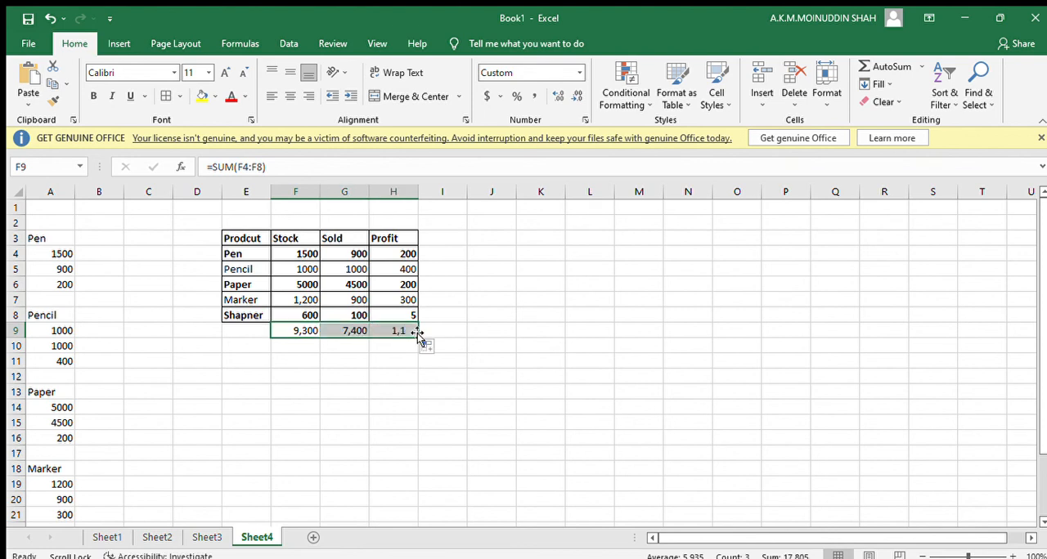
{"action": "left_click", "coordinate": [563, 378]}
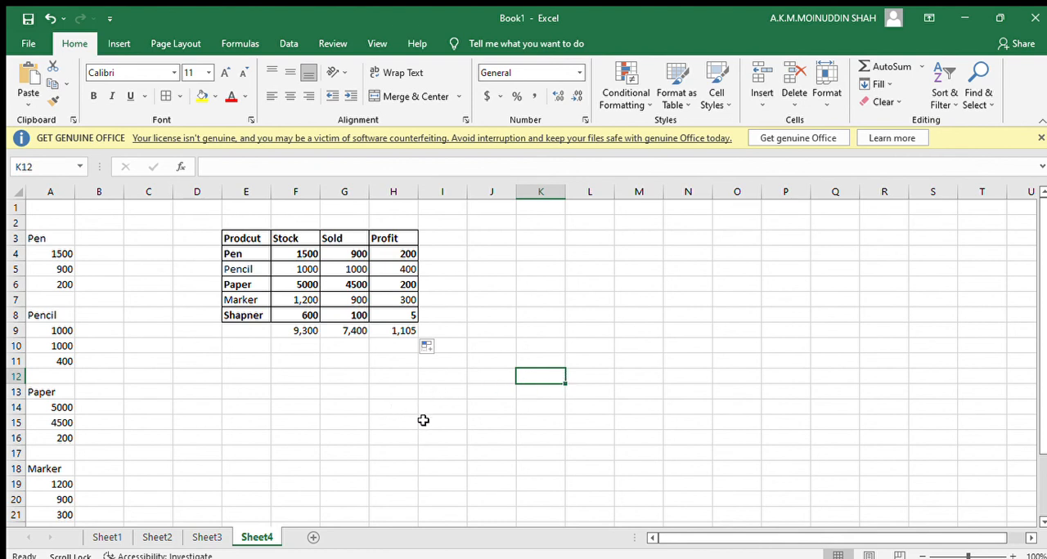
{"action": "left_click_drag", "start_coordinate": [681, 534], "coordinate": [650, 529]}
{"action": "left_click", "coordinate": [420, 473]}
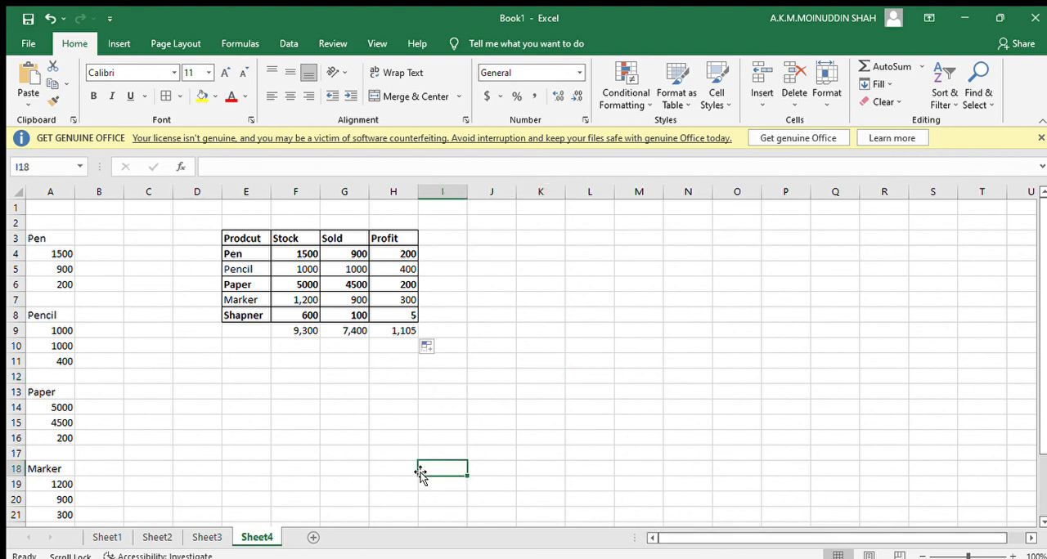
{"action": "left_click", "coordinate": [292, 390]}
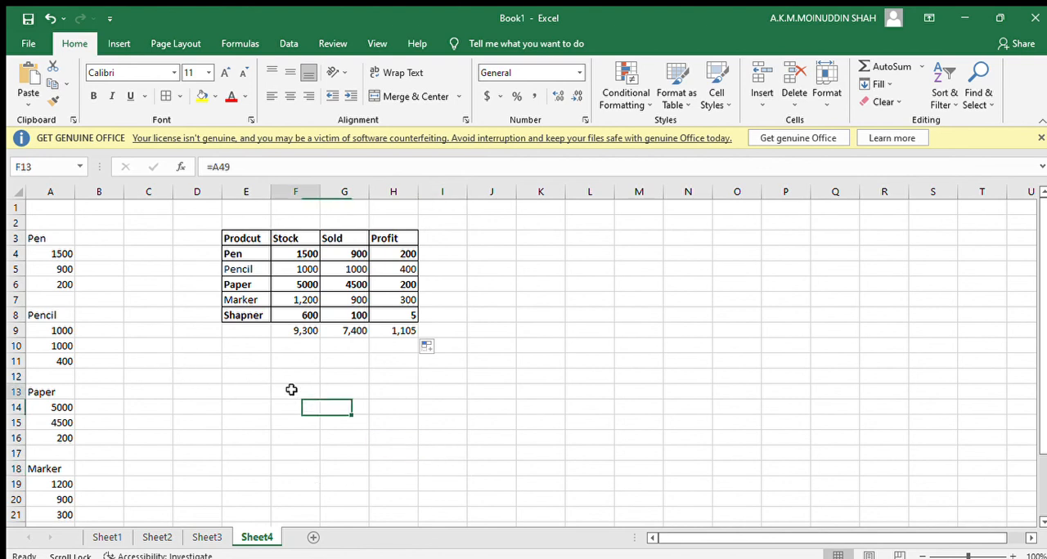